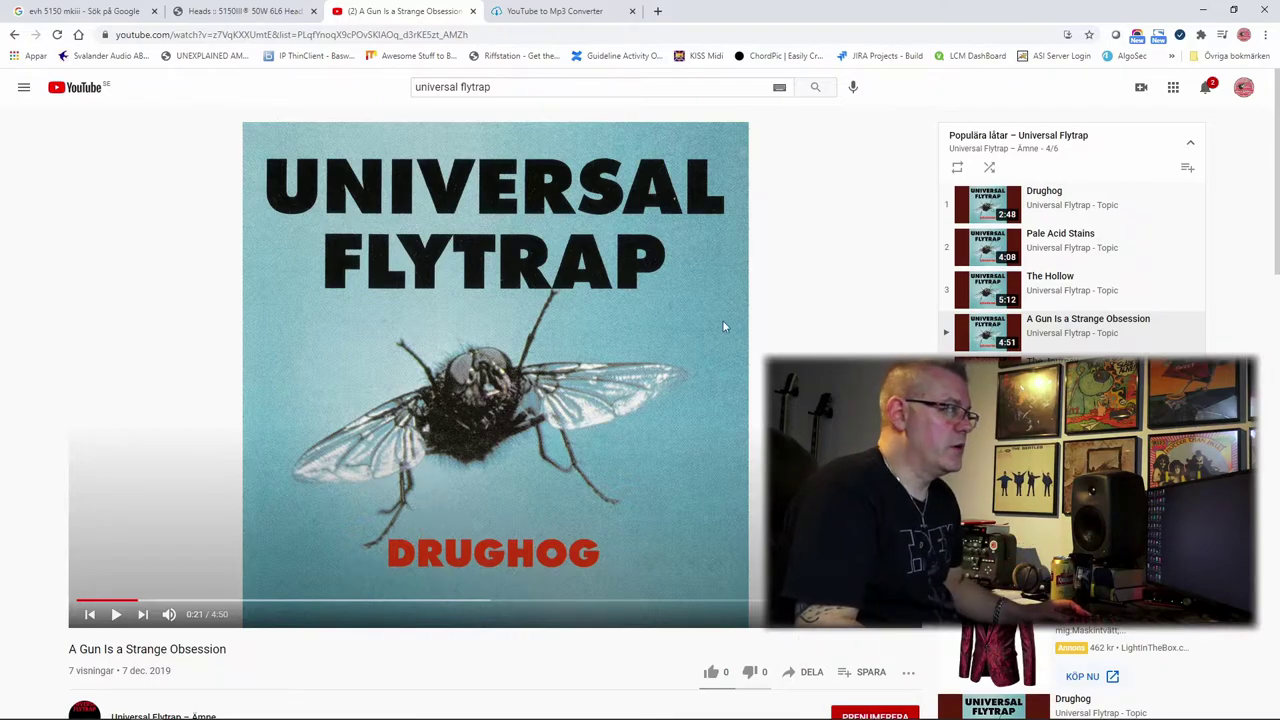
Copy the video's youtu.be short link and go to the YouTube to Mp3 Converter tab.
{"action": "left_click", "coordinate": [814, 676]}
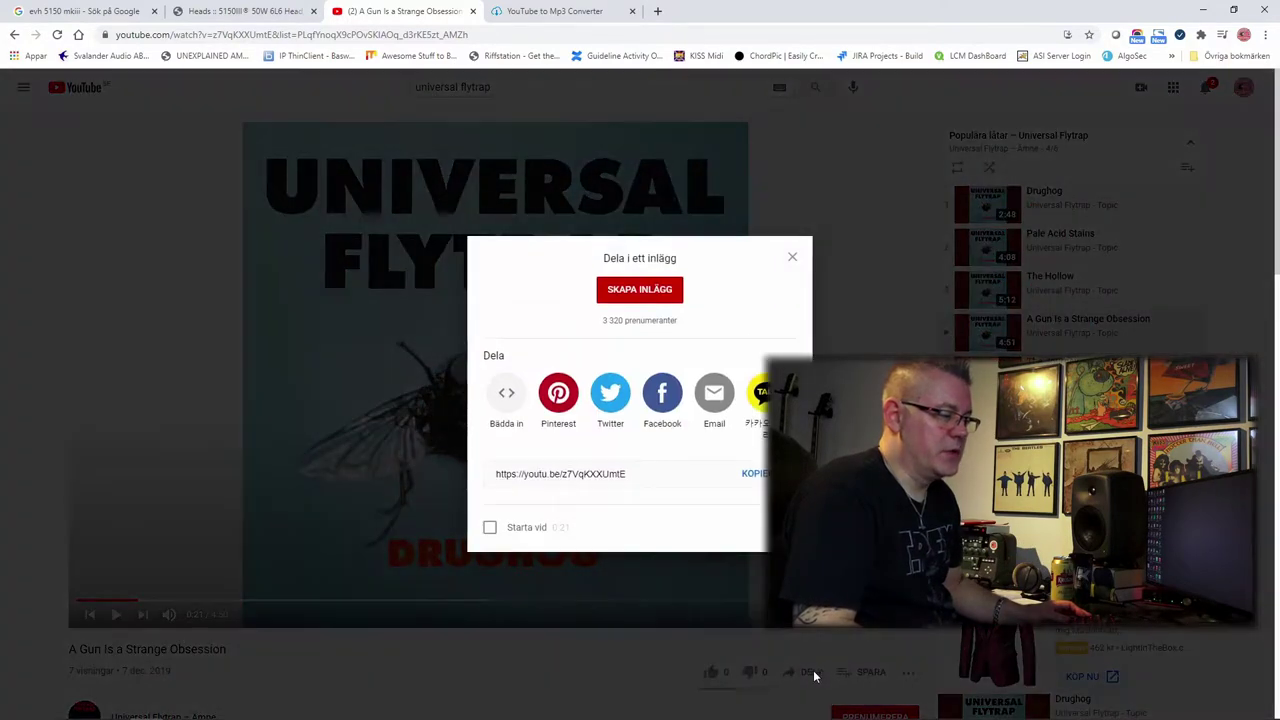
{"action": "left_click", "coordinate": [755, 473]}
{"action": "key", "text": "ctrl+c"}
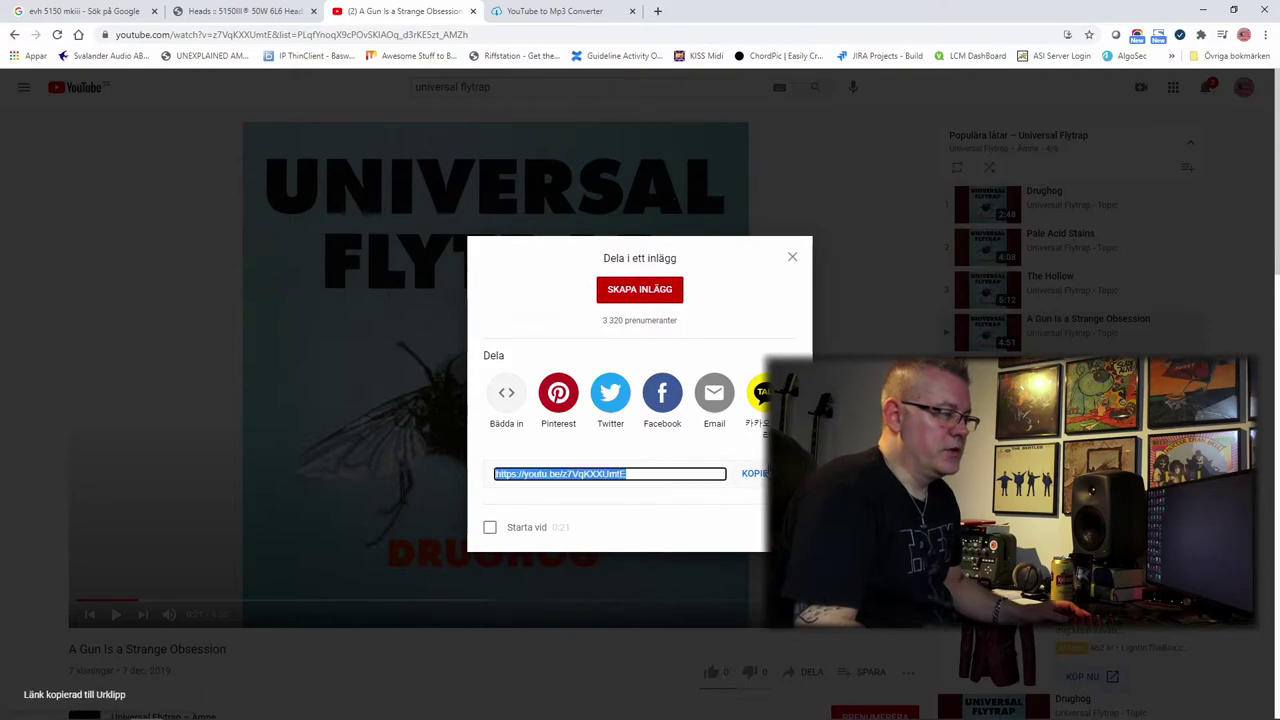
{"action": "left_click", "coordinate": [791, 257]}
{"action": "left_click", "coordinate": [571, 14]}
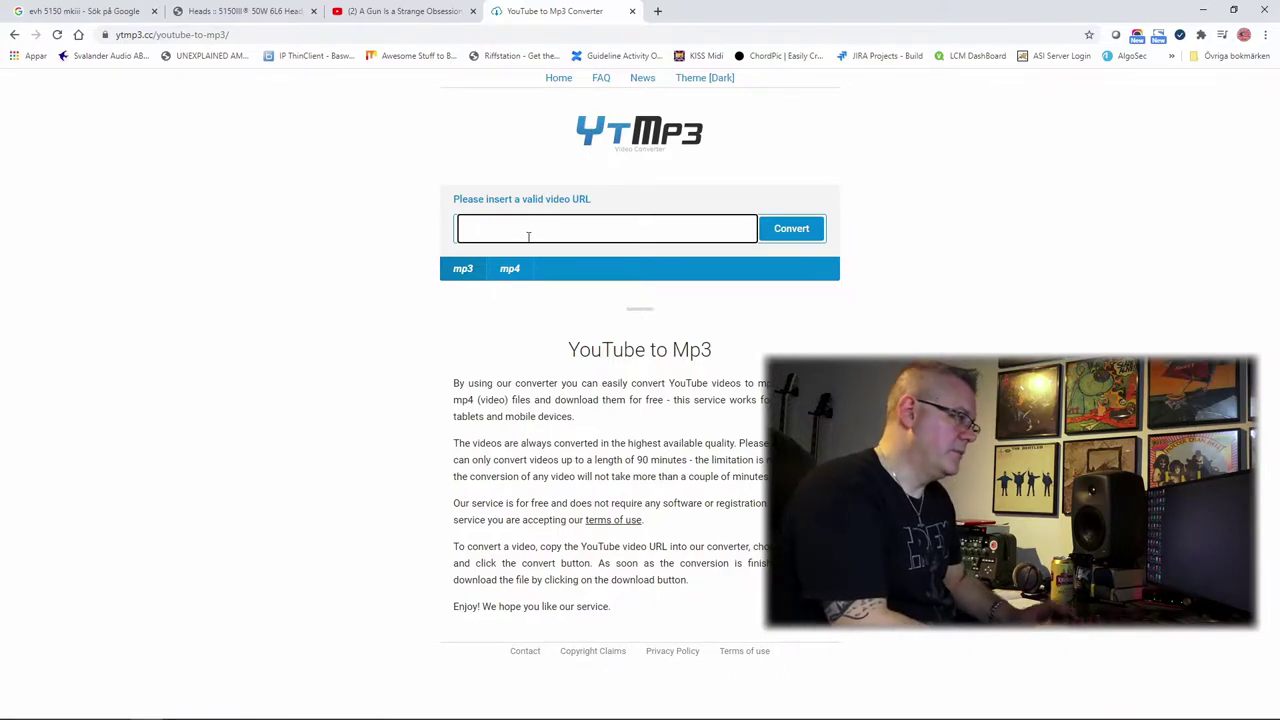
Paste the youtu.be link into YTMP3, convert it and download 'A Gun Is a Strange Obsession' as MP3.
{"action": "key", "text": "ctrl+v"}
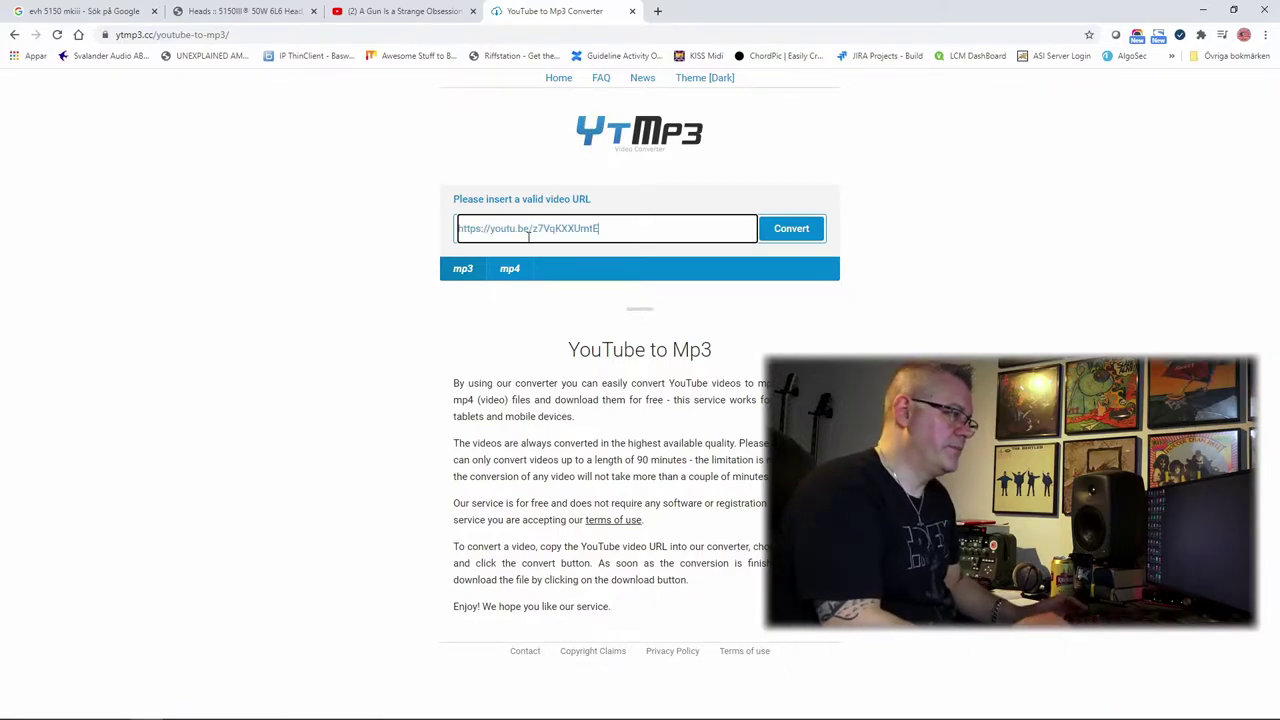
{"action": "left_click", "coordinate": [783, 237]}
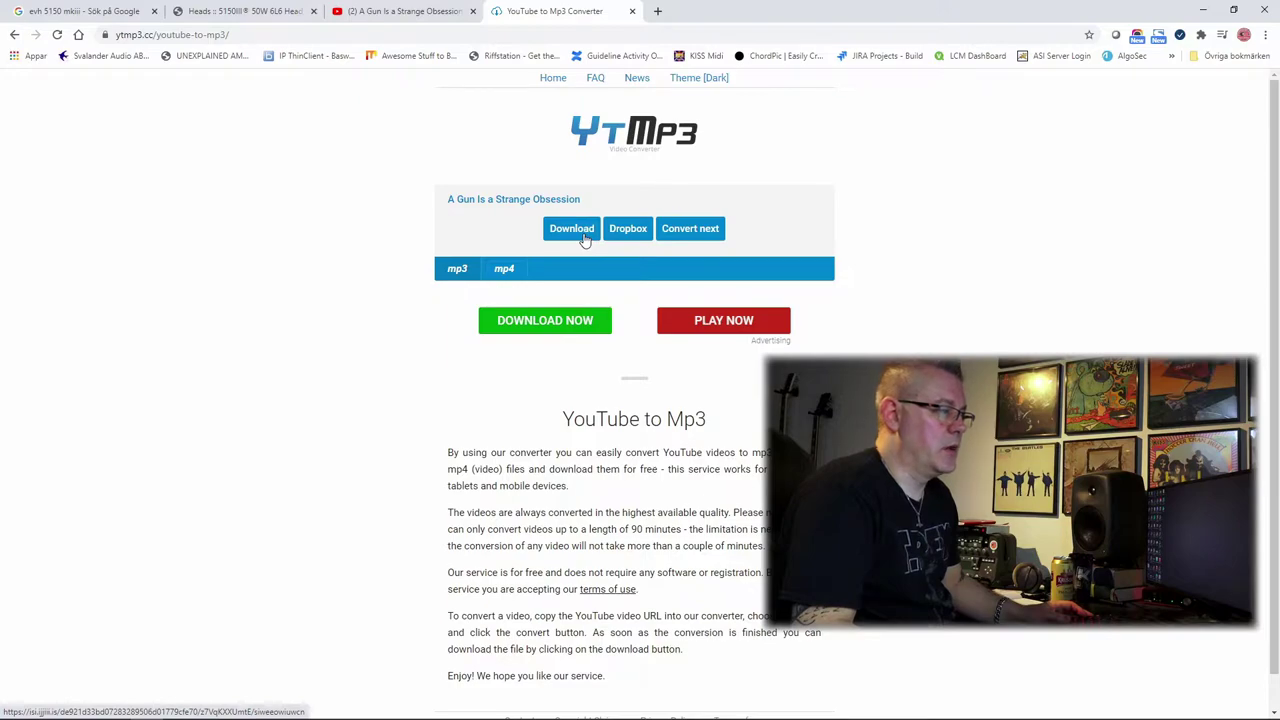
{"action": "left_click", "coordinate": [584, 236]}
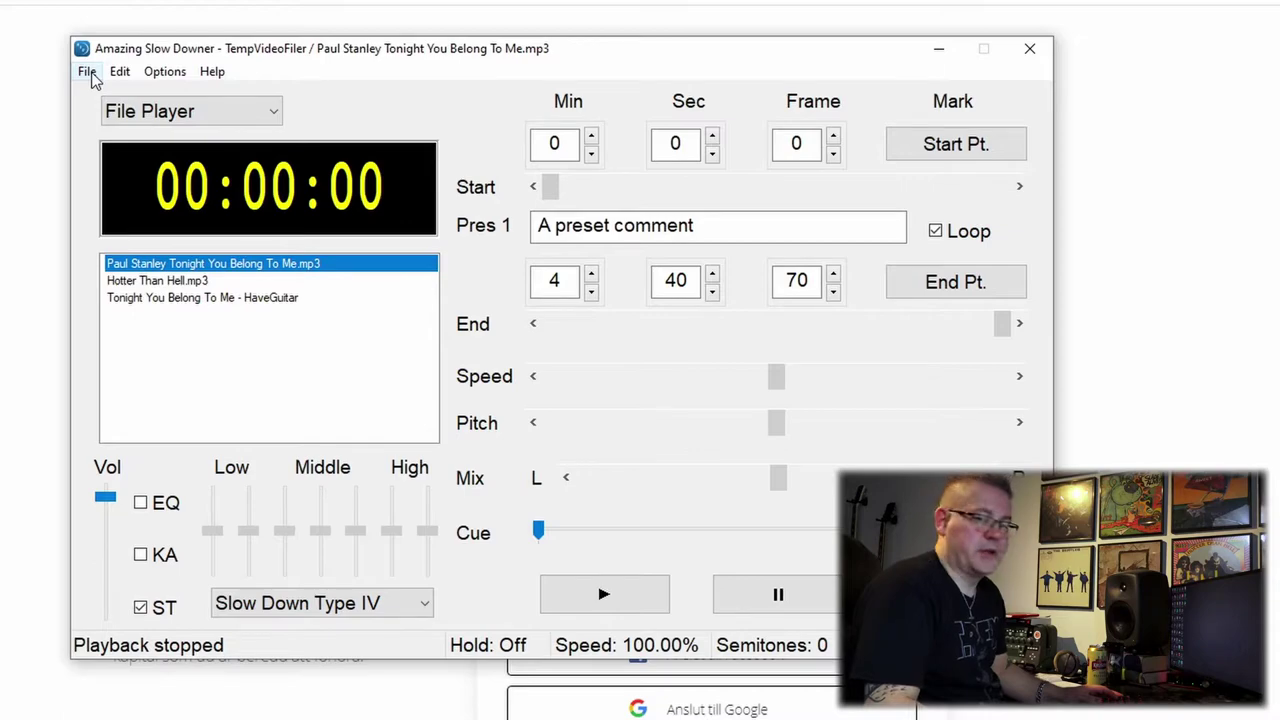
Open A Gun Is a Strange Obsession.mp3 from Downloads via File > Open File.
{"action": "left_click", "coordinate": [88, 72]}
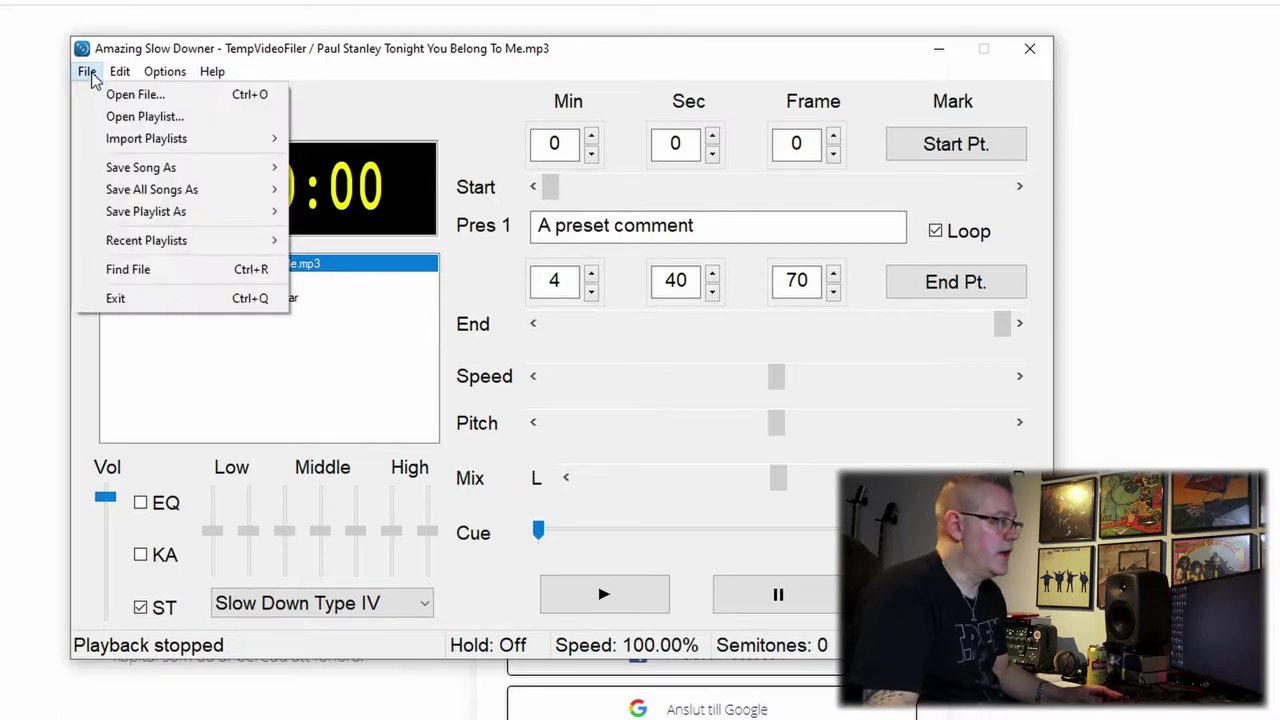
{"action": "left_click", "coordinate": [88, 72]}
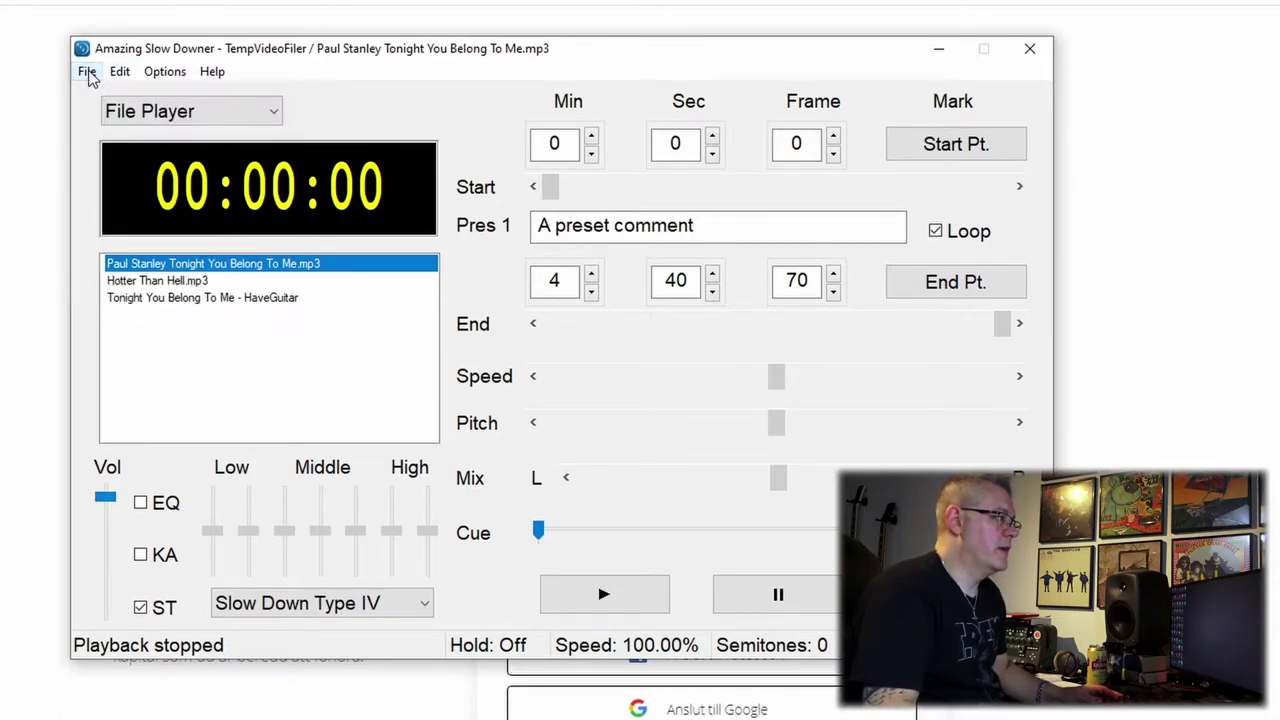
{"action": "left_click", "coordinate": [88, 72]}
{"action": "left_click", "coordinate": [135, 94]}
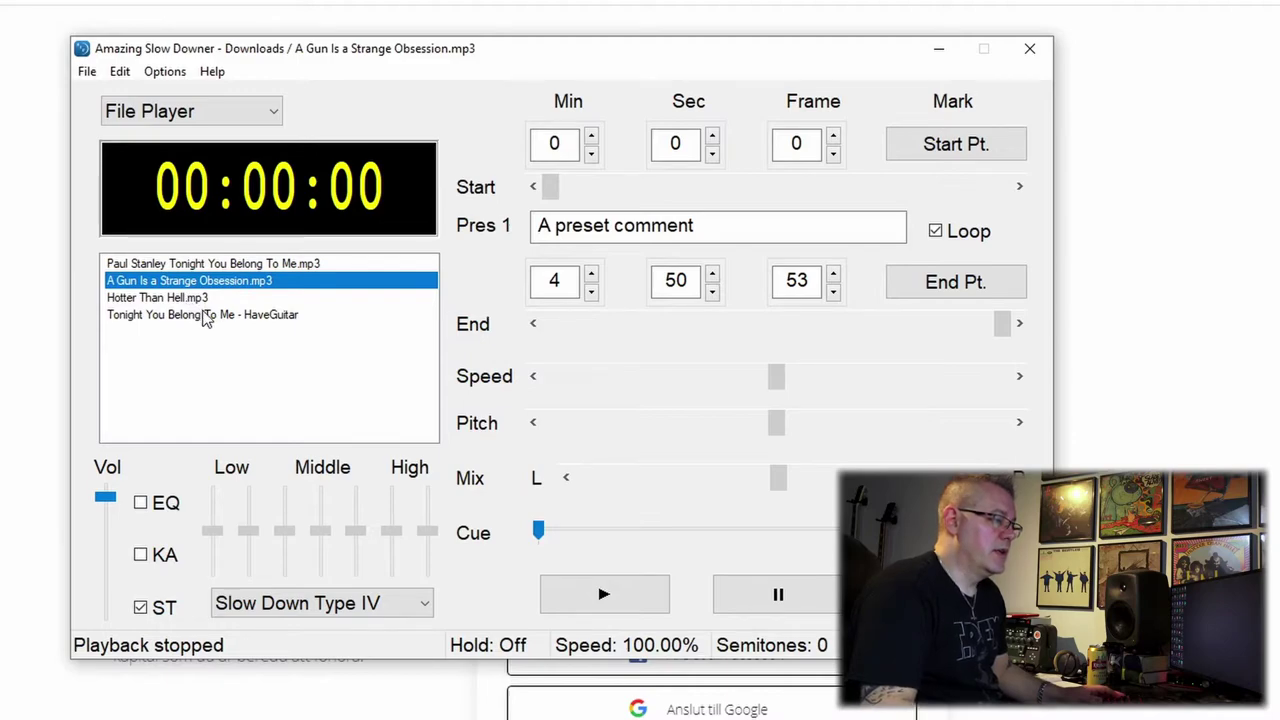
Open Options > Preferences and keep Slow Down Quality at 2 on the Audio tab.
{"action": "left_click", "coordinate": [165, 71]}
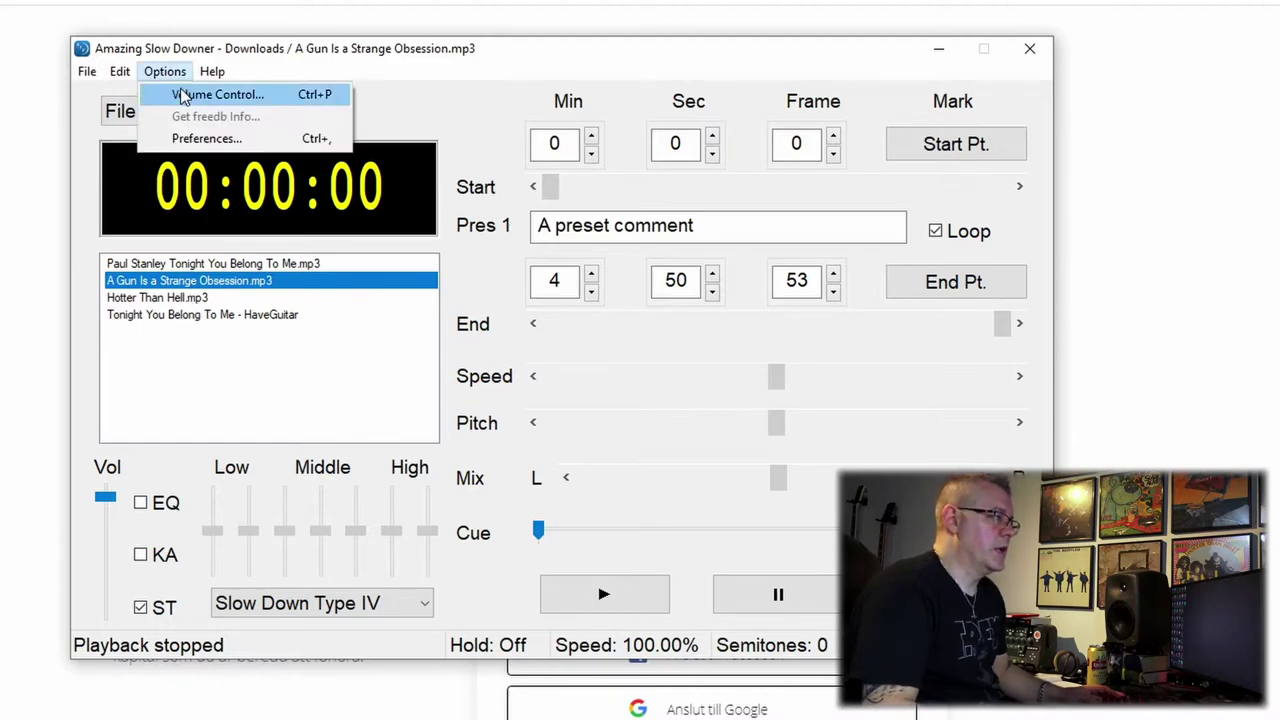
{"action": "left_click", "coordinate": [199, 141]}
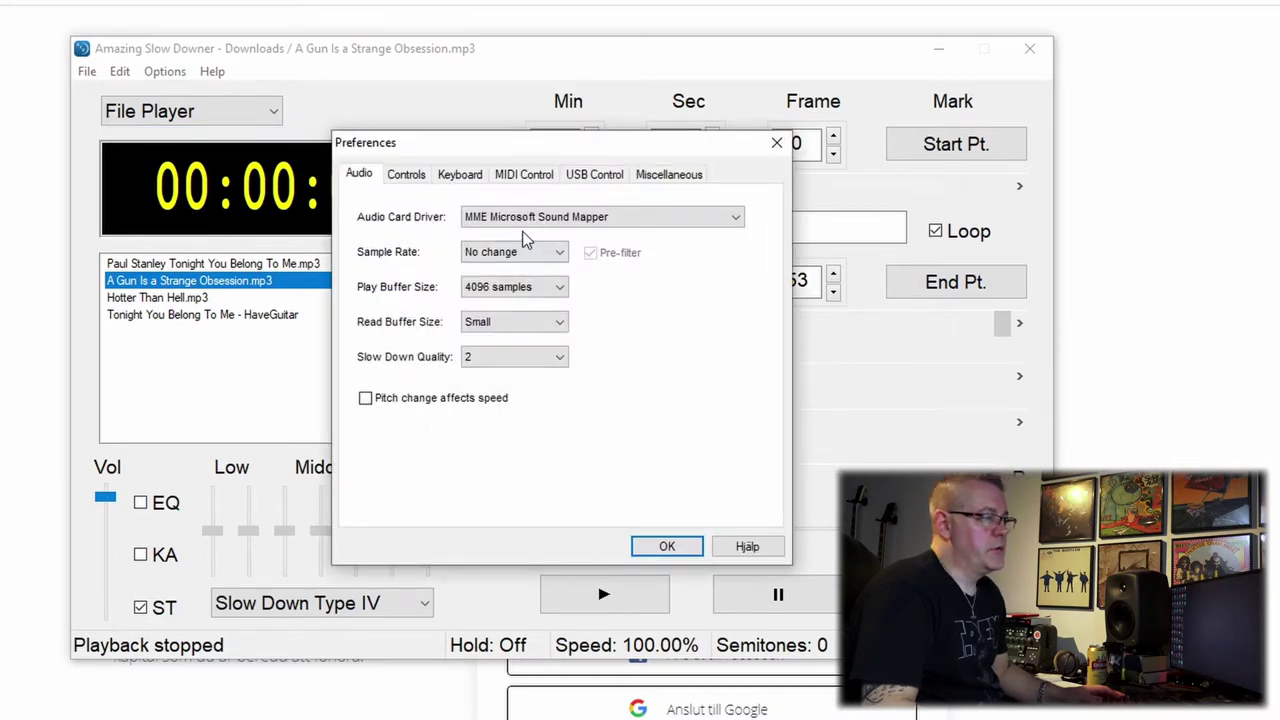
{"action": "left_click", "coordinate": [514, 363]}
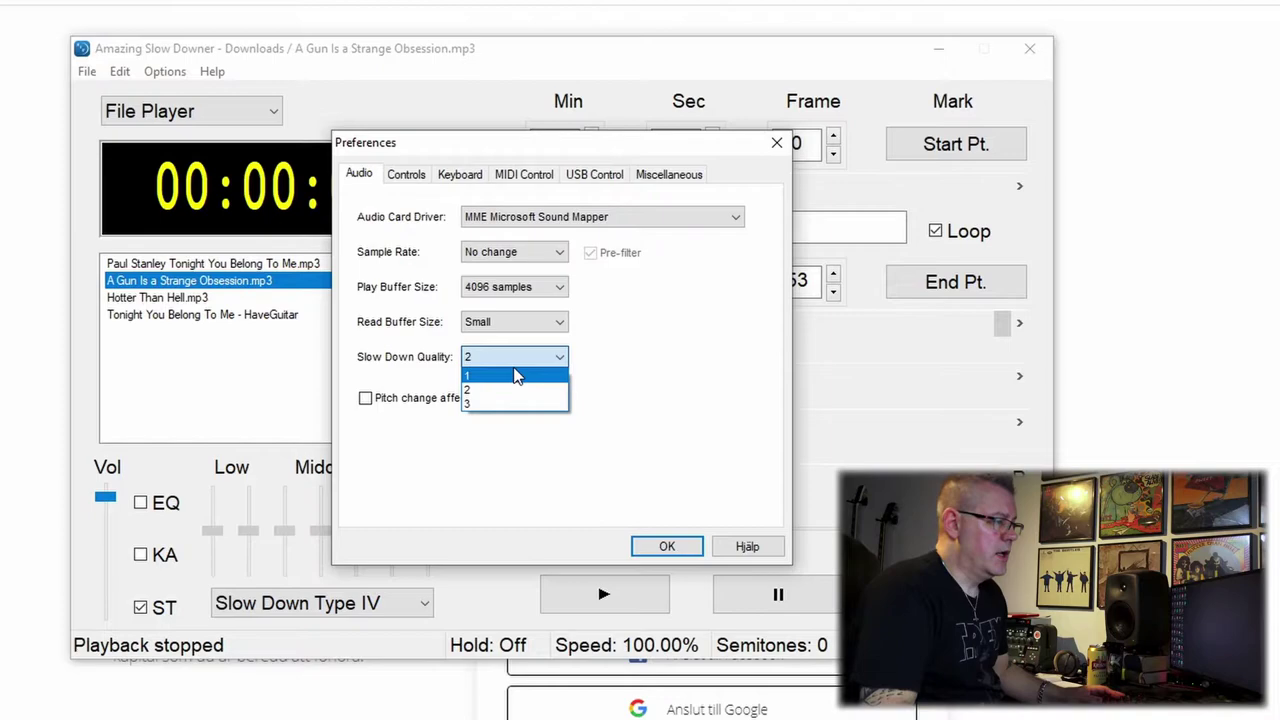
{"action": "left_click", "coordinate": [704, 352]}
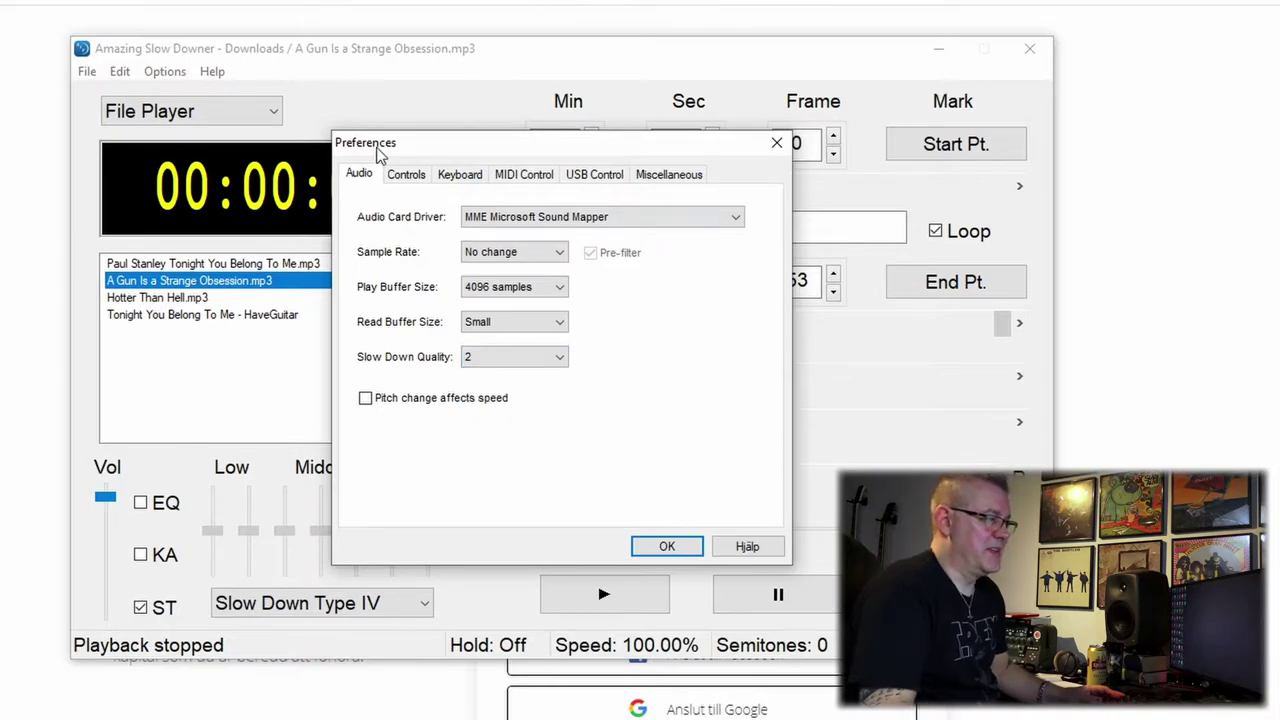
Show the Controls preferences, with Wait Between Loops at No and Rewind On Stop at 0.
{"action": "left_click", "coordinate": [407, 175]}
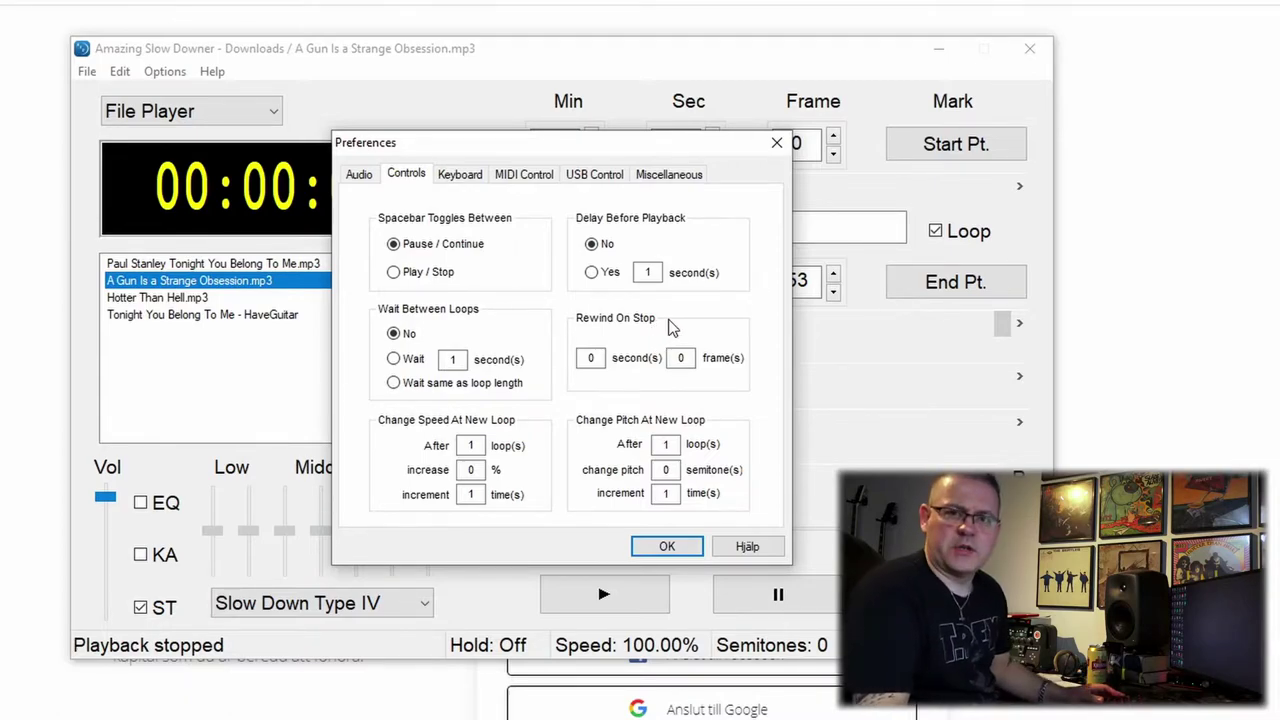
Browse the Keyboard, MIDI Control, USB Control and Miscellaneous preference tabs without changing anything.
{"action": "key", "text": "ctrl+Tab"}
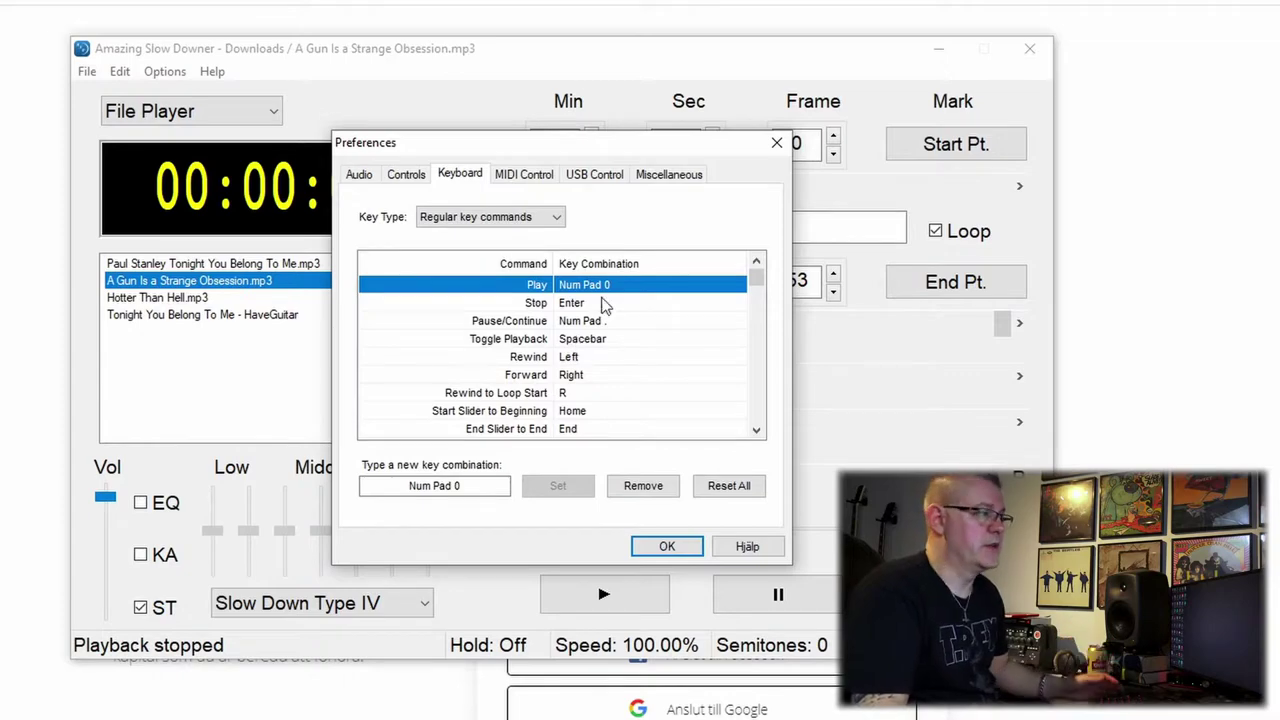
{"action": "left_click", "coordinate": [524, 178]}
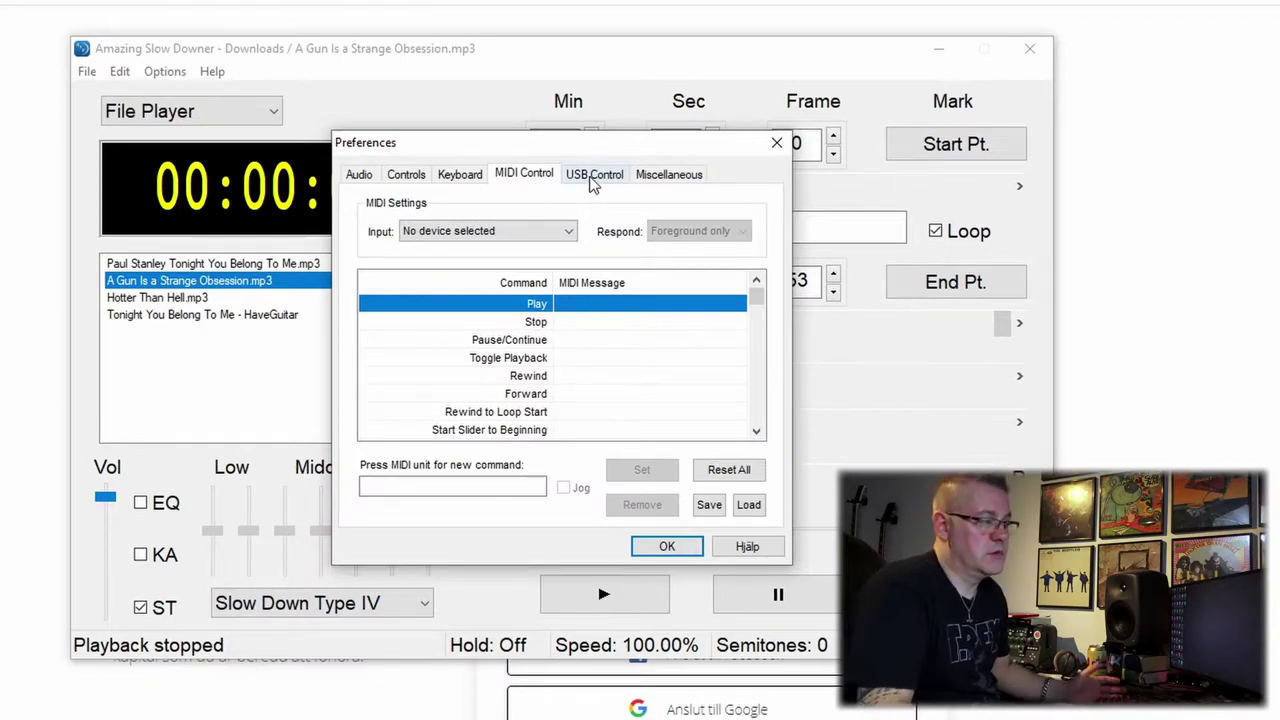
{"action": "left_click", "coordinate": [593, 176]}
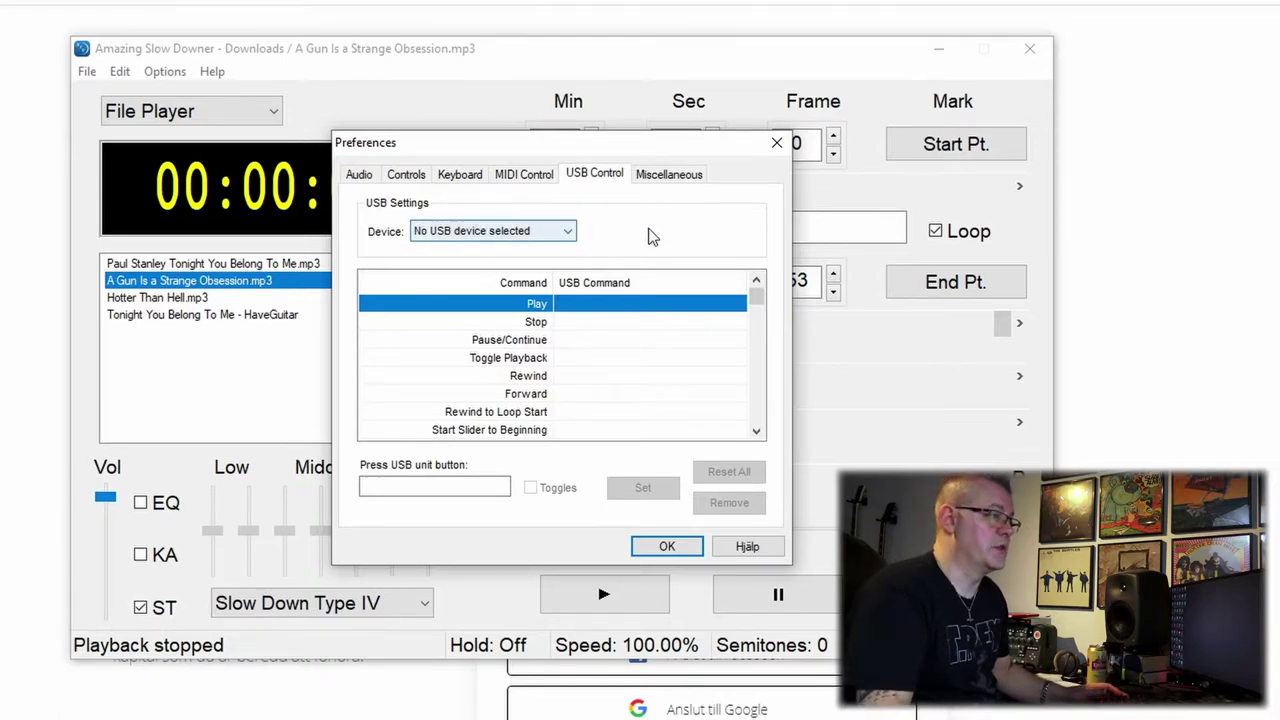
{"action": "left_click", "coordinate": [669, 178]}
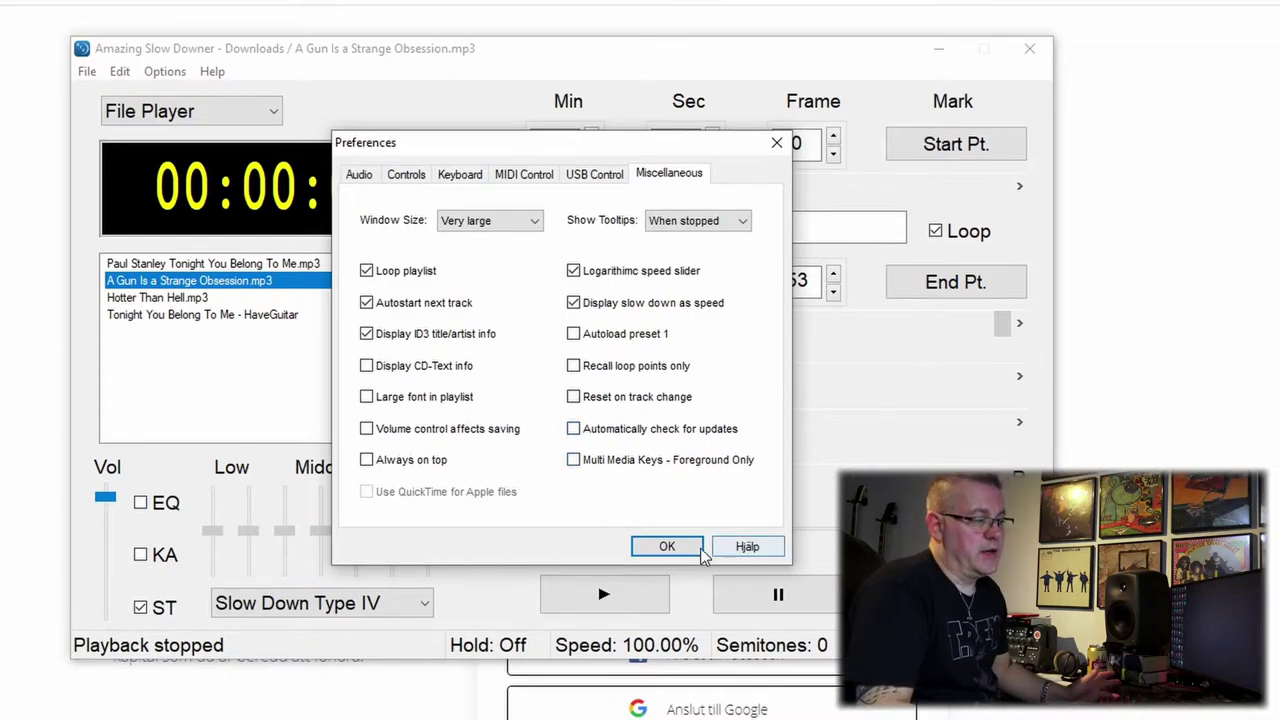
{"action": "left_click", "coordinate": [667, 545]}
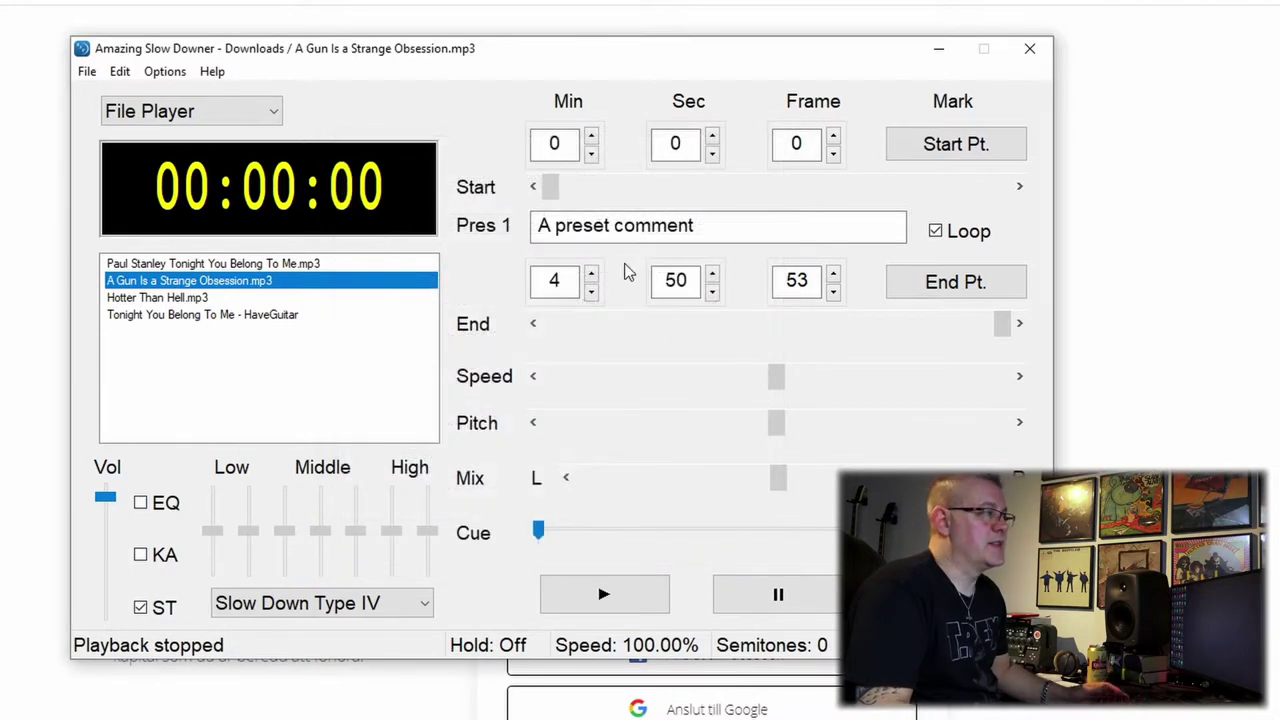
{"action": "left_click", "coordinate": [213, 72]}
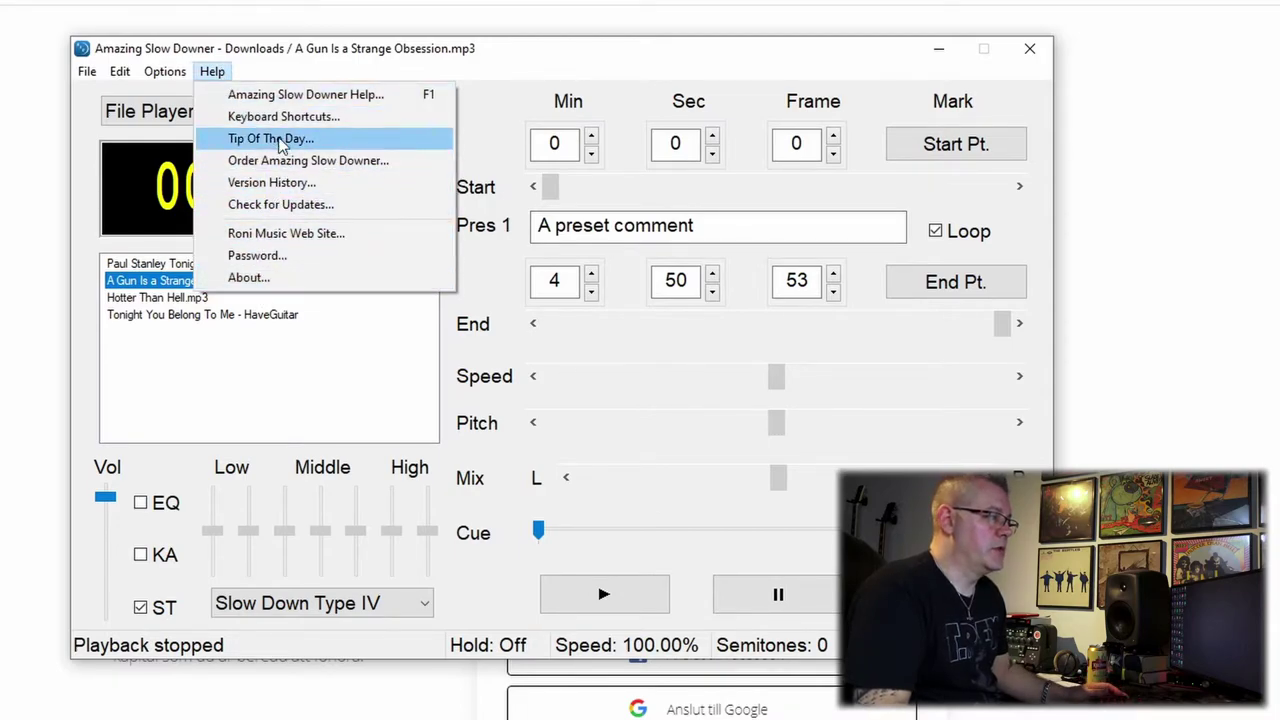
{"action": "left_click", "coordinate": [420, 51]}
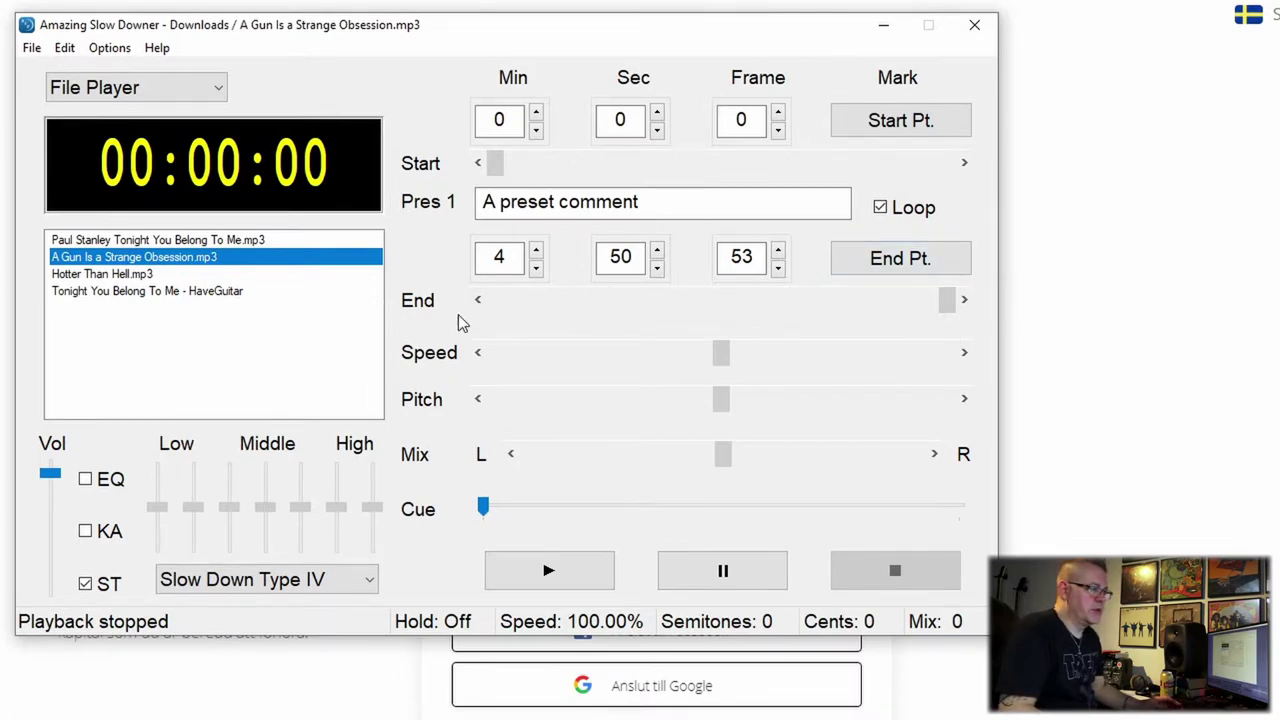
Play the song at 100% speed for about ten seconds, then stop it.
{"action": "left_click", "coordinate": [581, 567]}
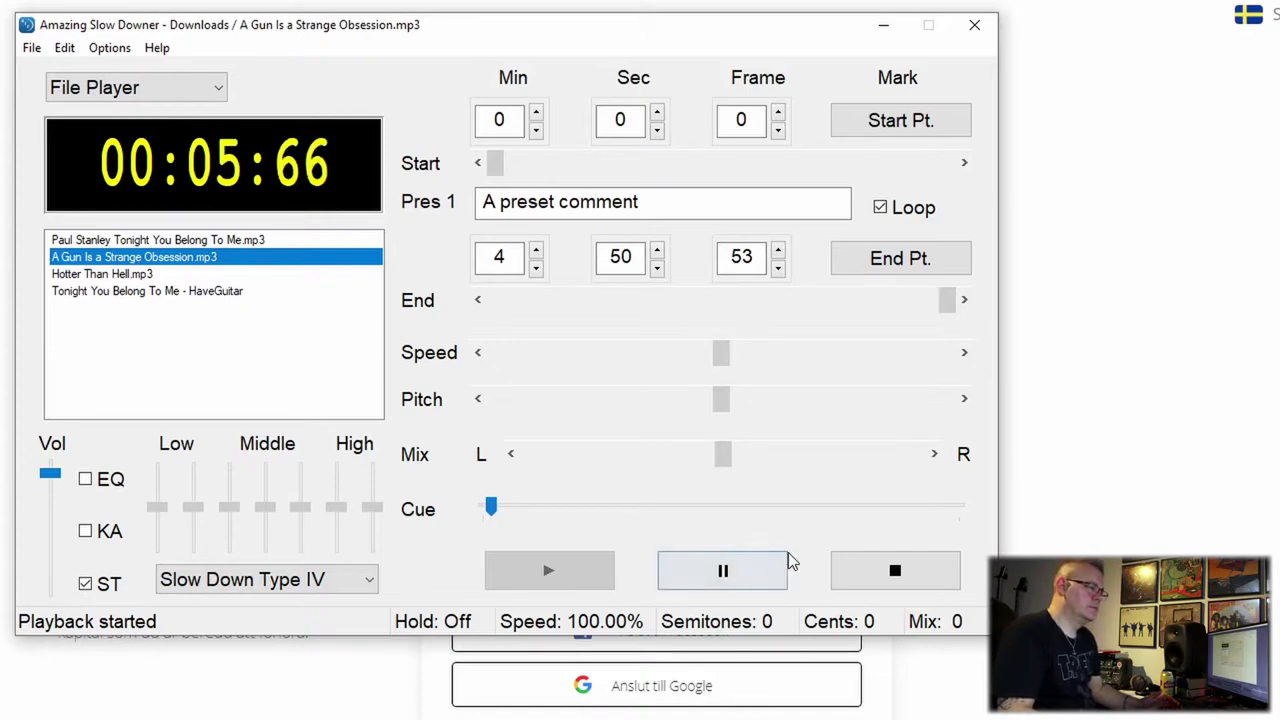
{"action": "left_click", "coordinate": [869, 580]}
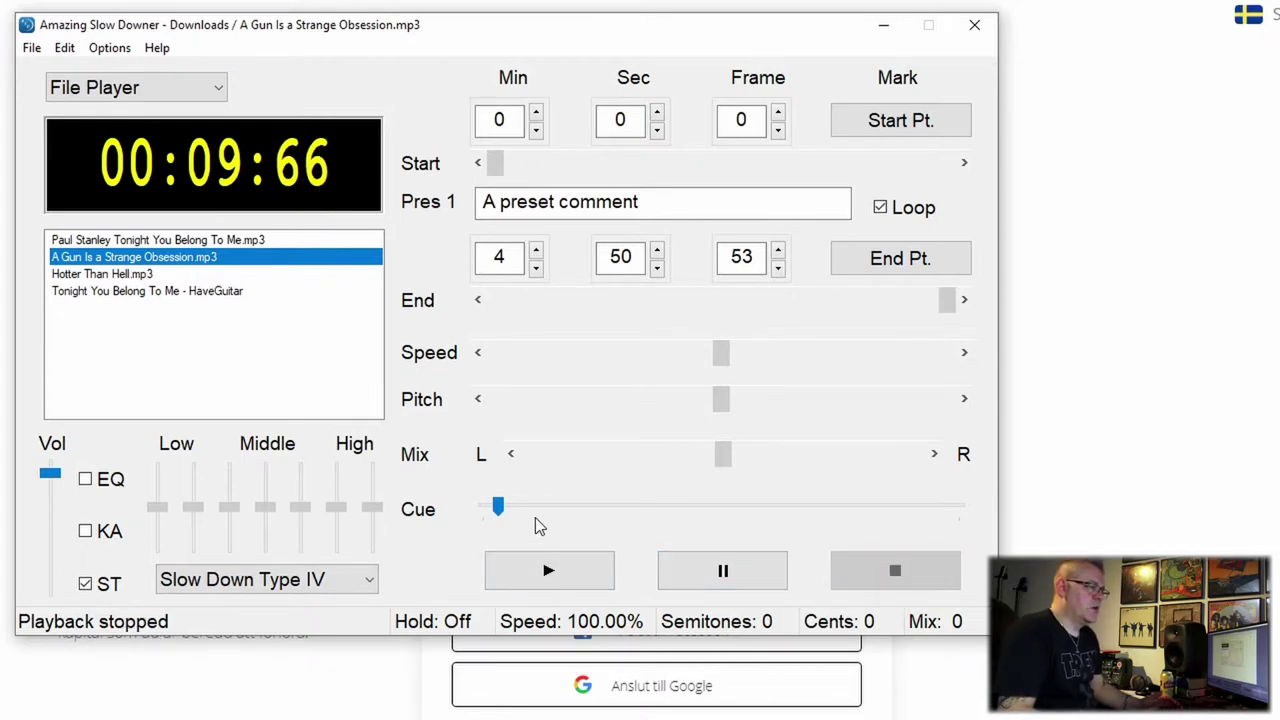
Set the playback speed to 60%, play the song from the start, then pause it.
{"action": "left_click", "coordinate": [627, 622]}
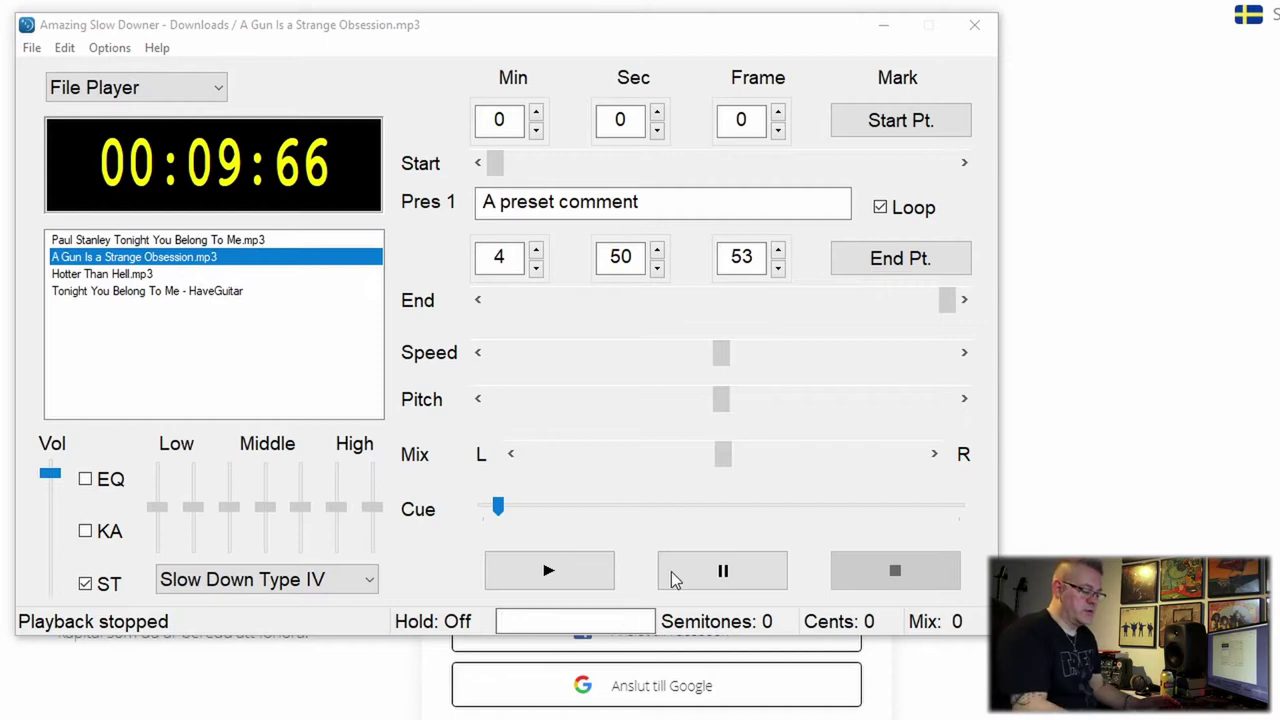
{"action": "type", "text": "60"}
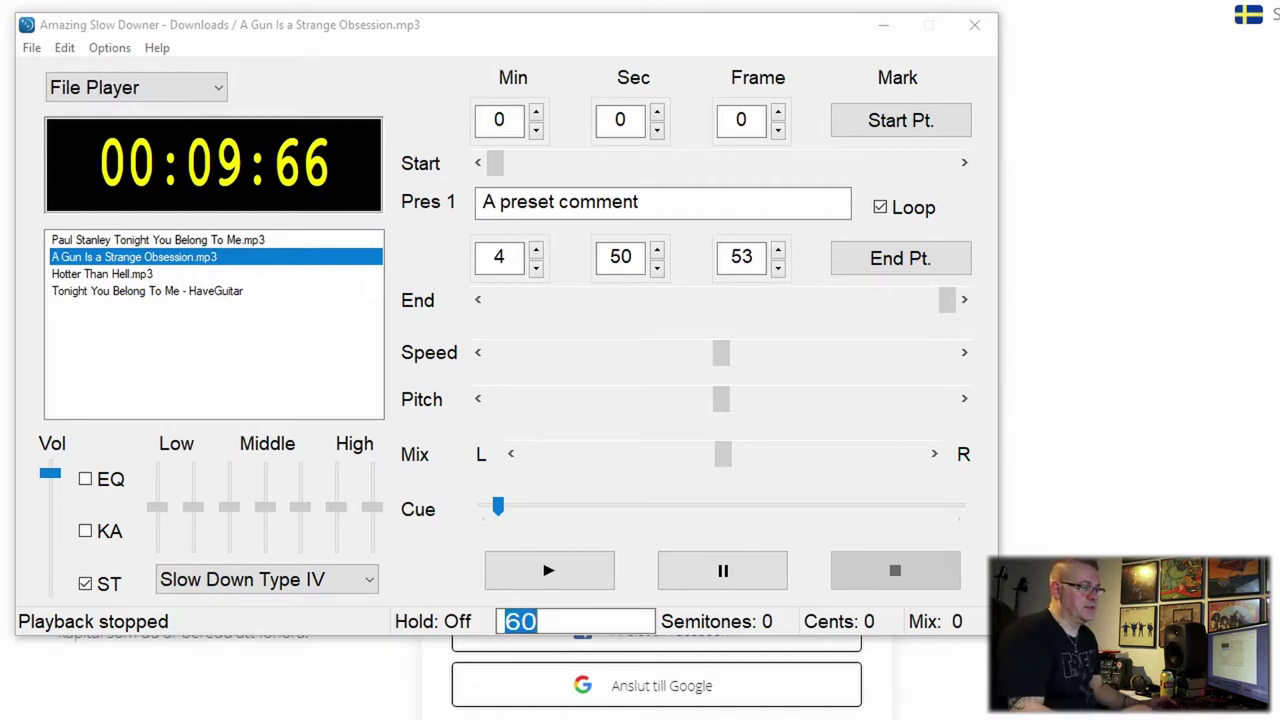
{"action": "left_click", "coordinate": [589, 566]}
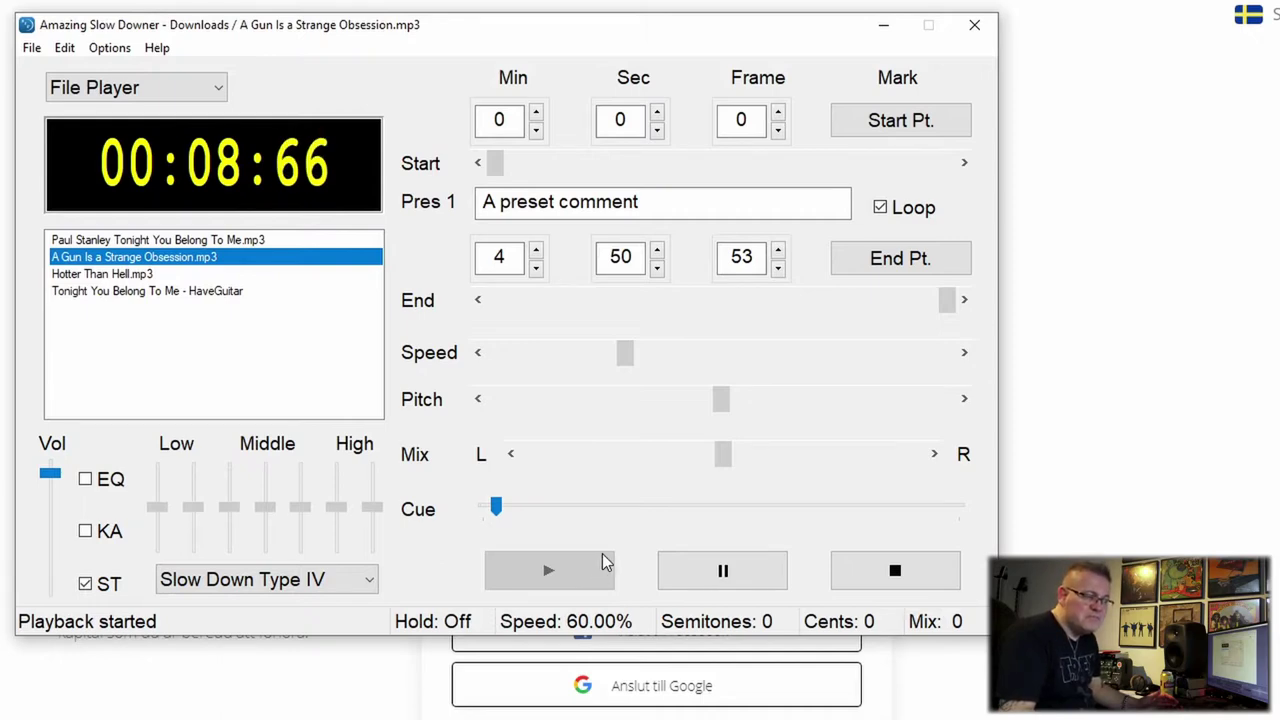
{"action": "left_click", "coordinate": [752, 567]}
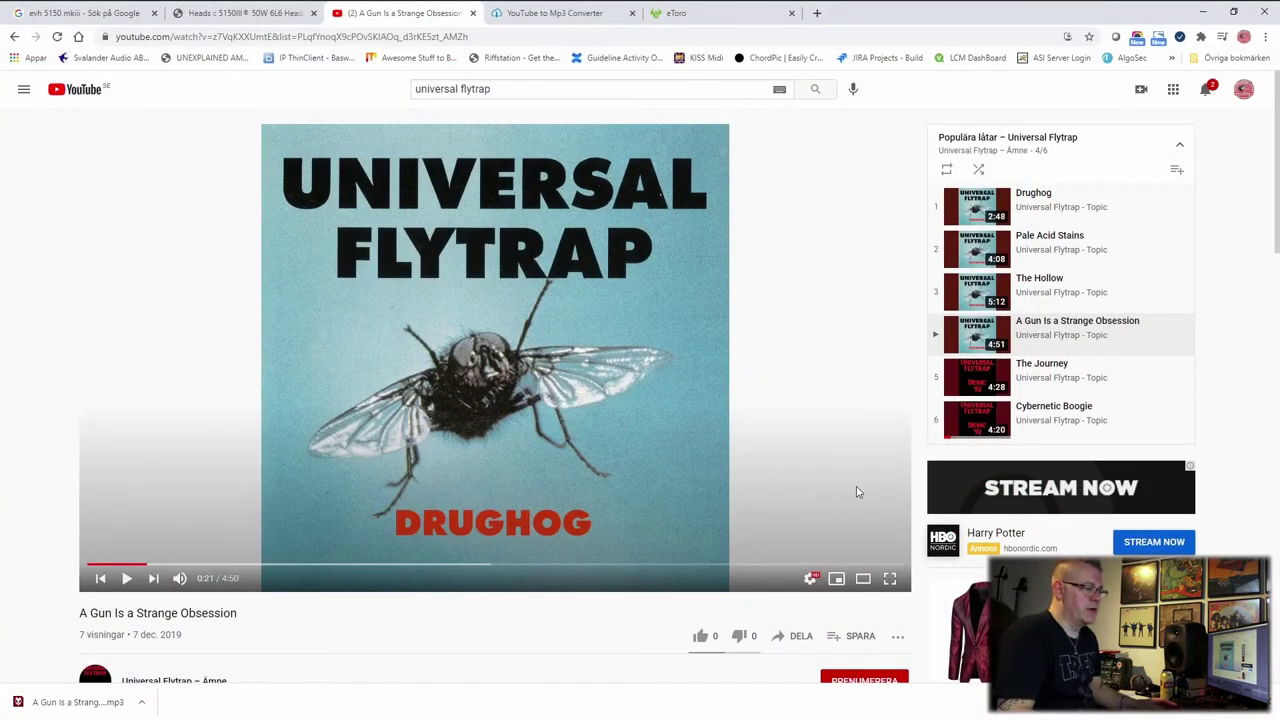
Set the YouTube playback speed to 0.75, restart the video, and pause it at 0:10.
{"action": "left_click", "coordinate": [812, 580]}
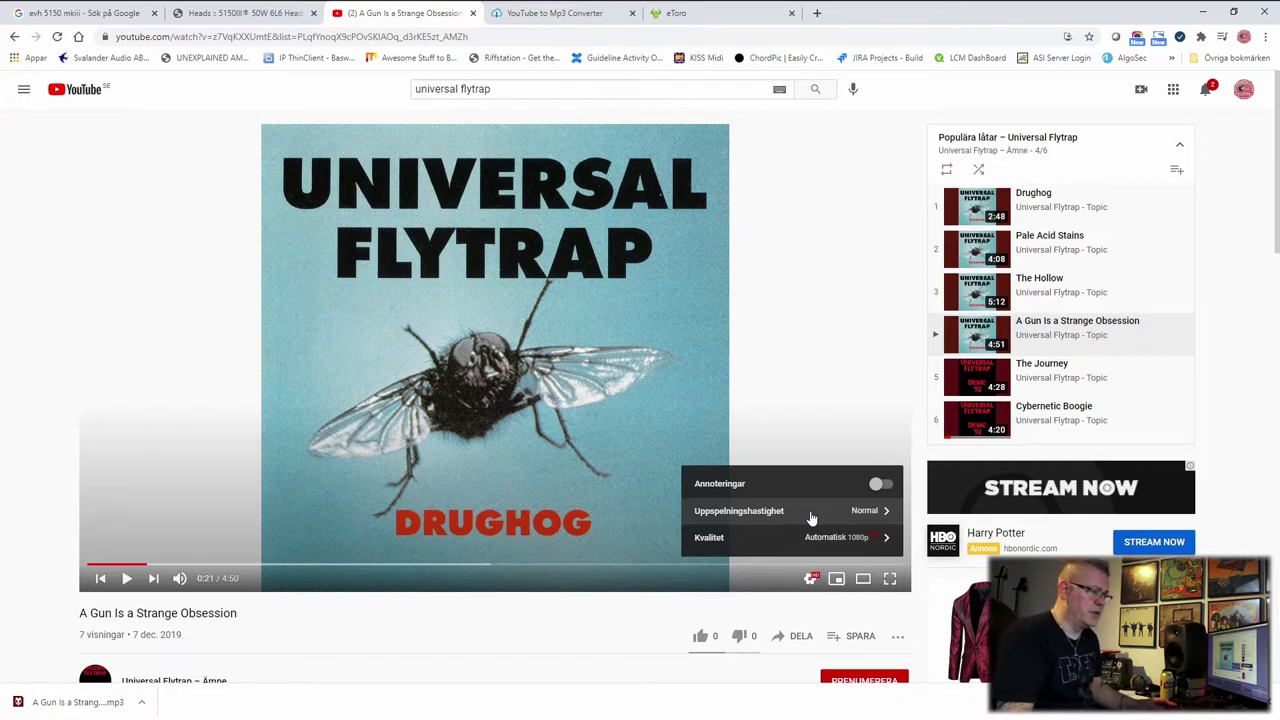
{"action": "left_click", "coordinate": [861, 517]}
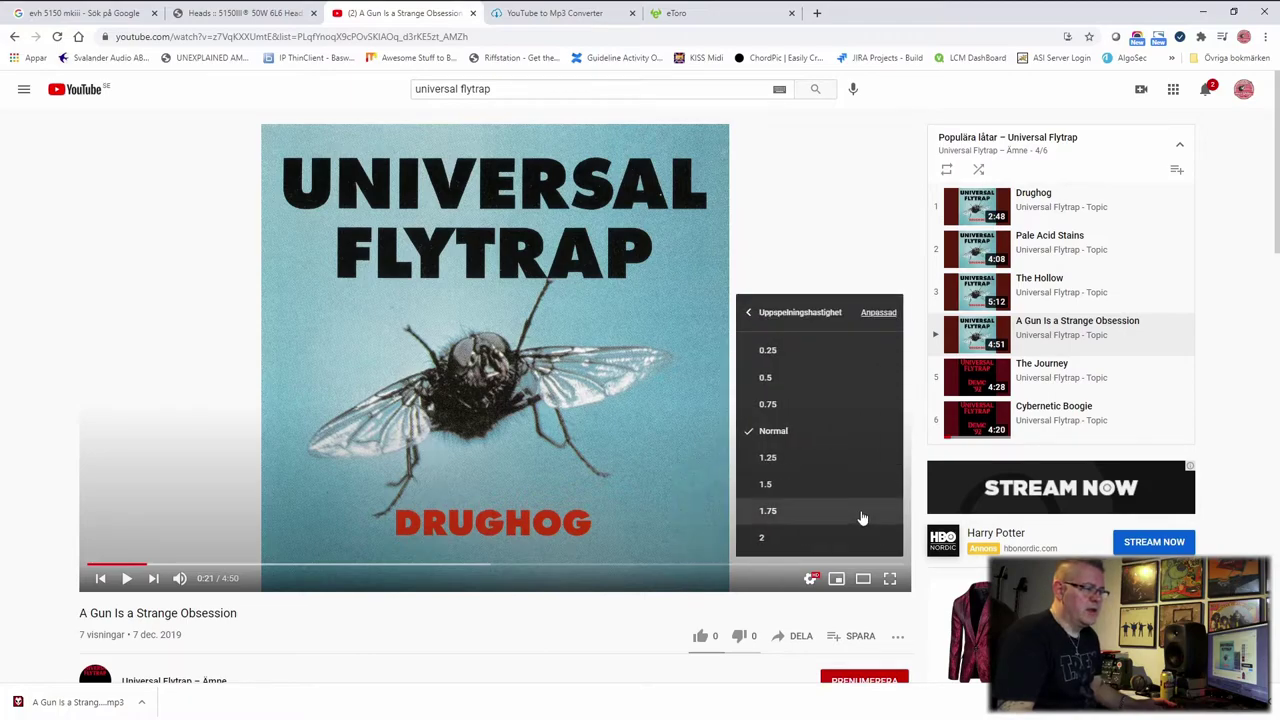
{"action": "left_click", "coordinate": [822, 410]}
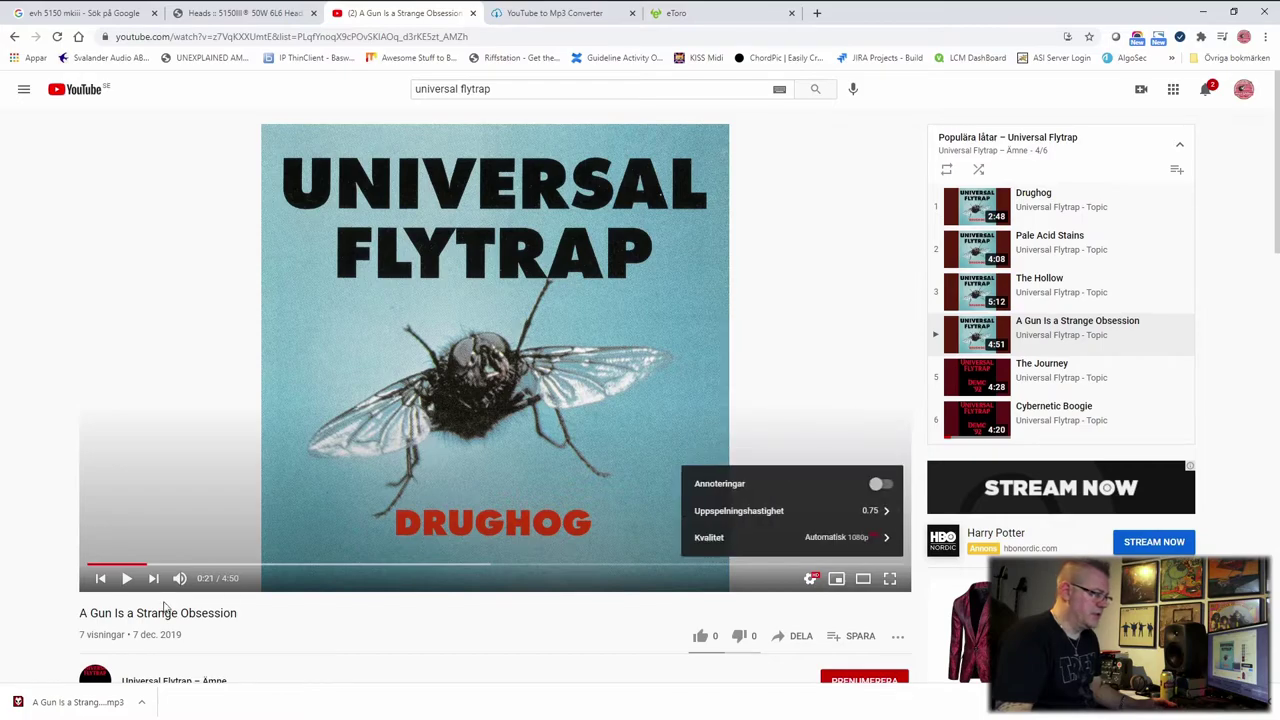
{"action": "left_click", "coordinate": [101, 578]}
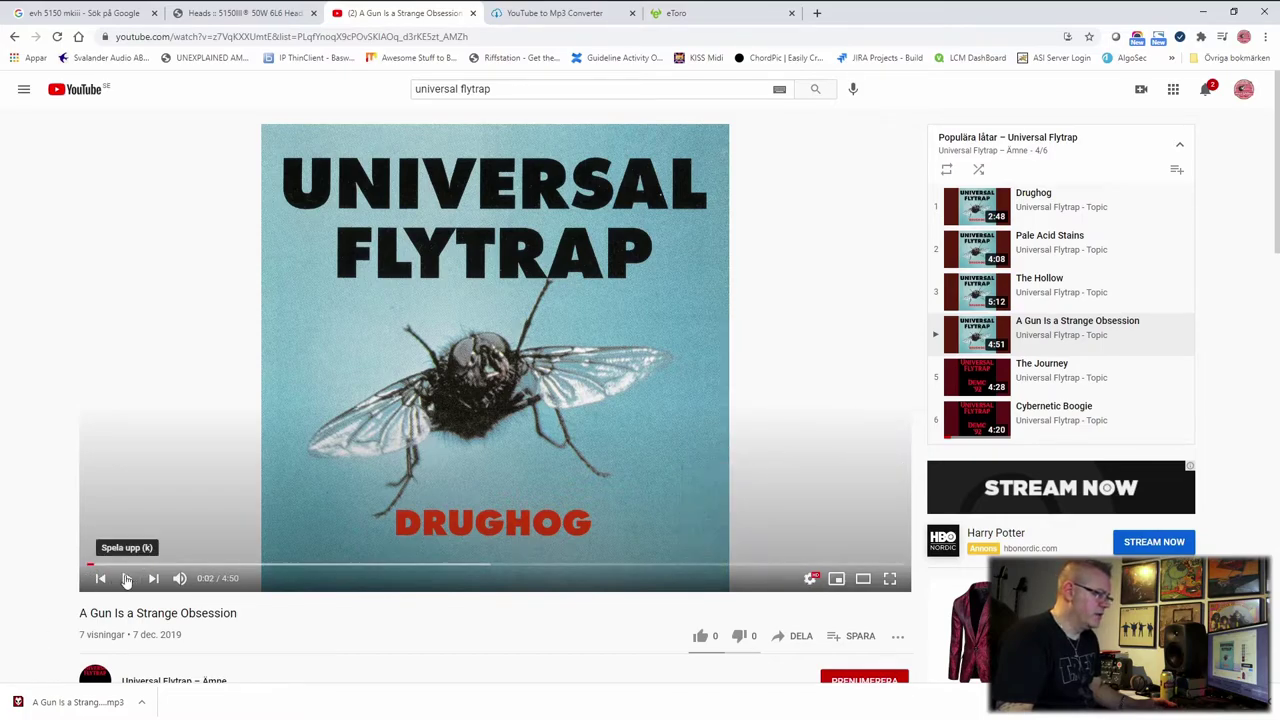
{"action": "left_click", "coordinate": [127, 579]}
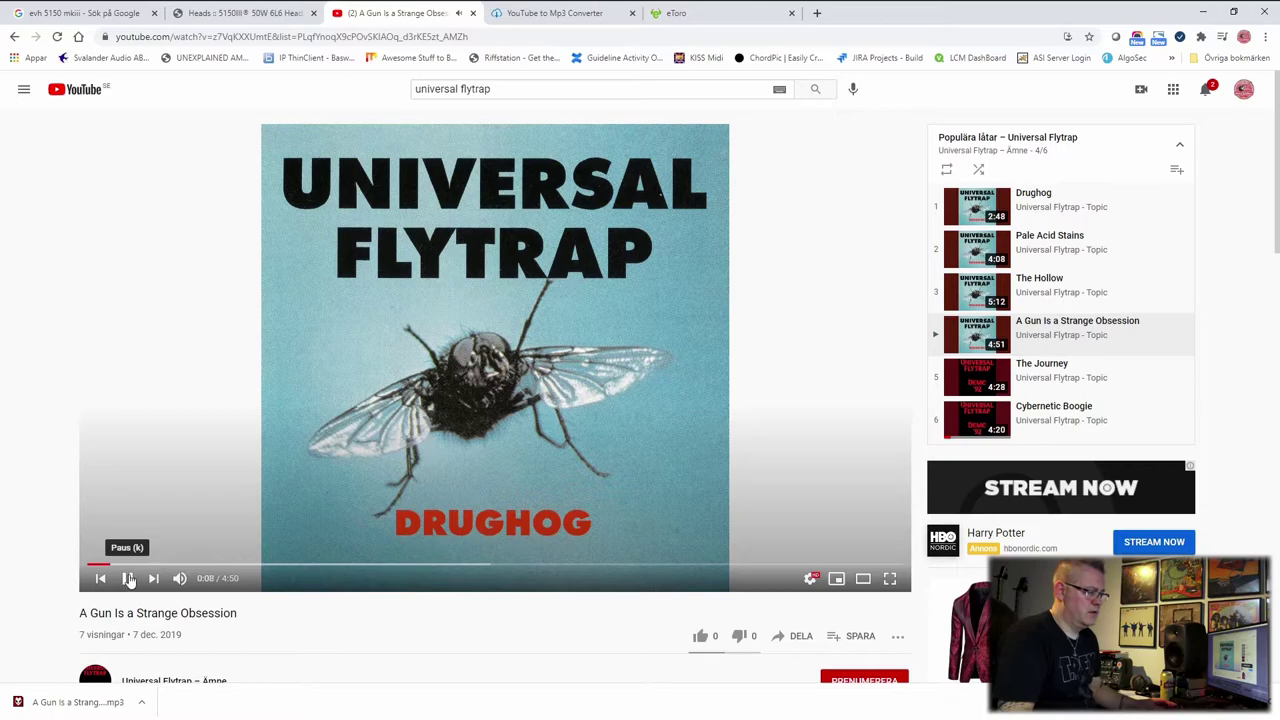
{"action": "left_click", "coordinate": [129, 580]}
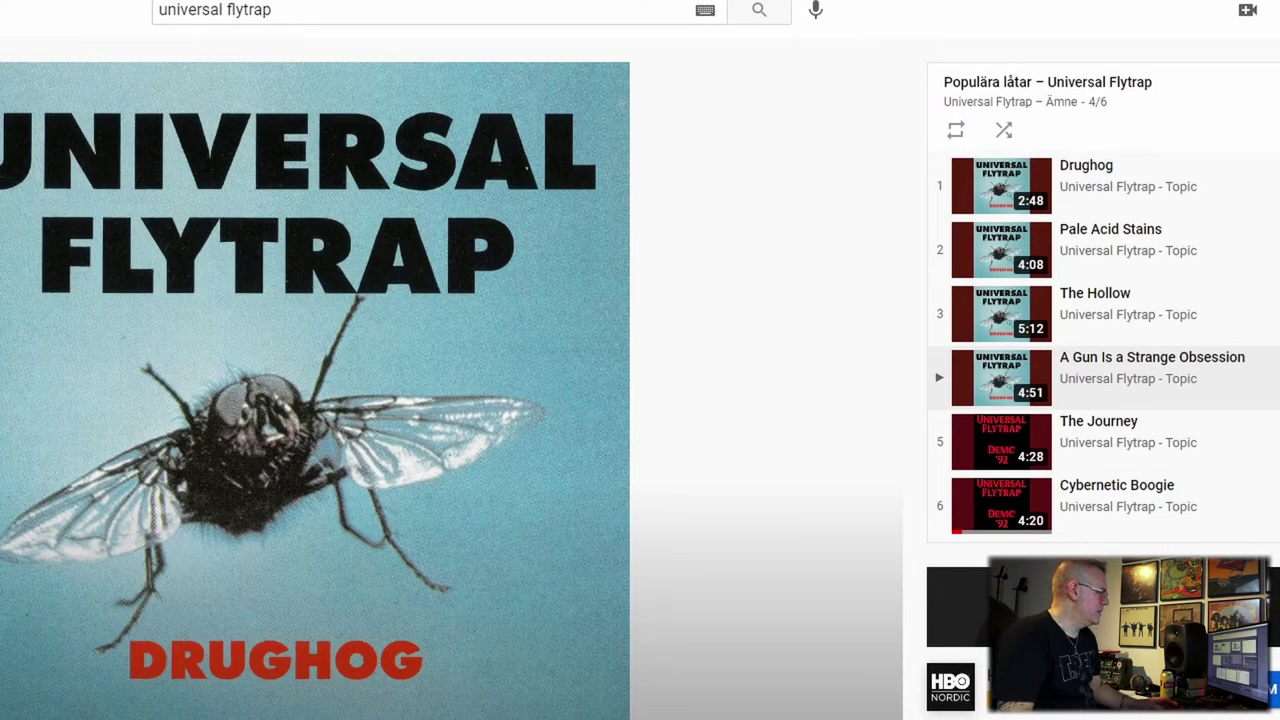
Return to Amazing Slow Downer and play the song from the start at 75% speed.
{"action": "key", "text": "alt+Tab"}
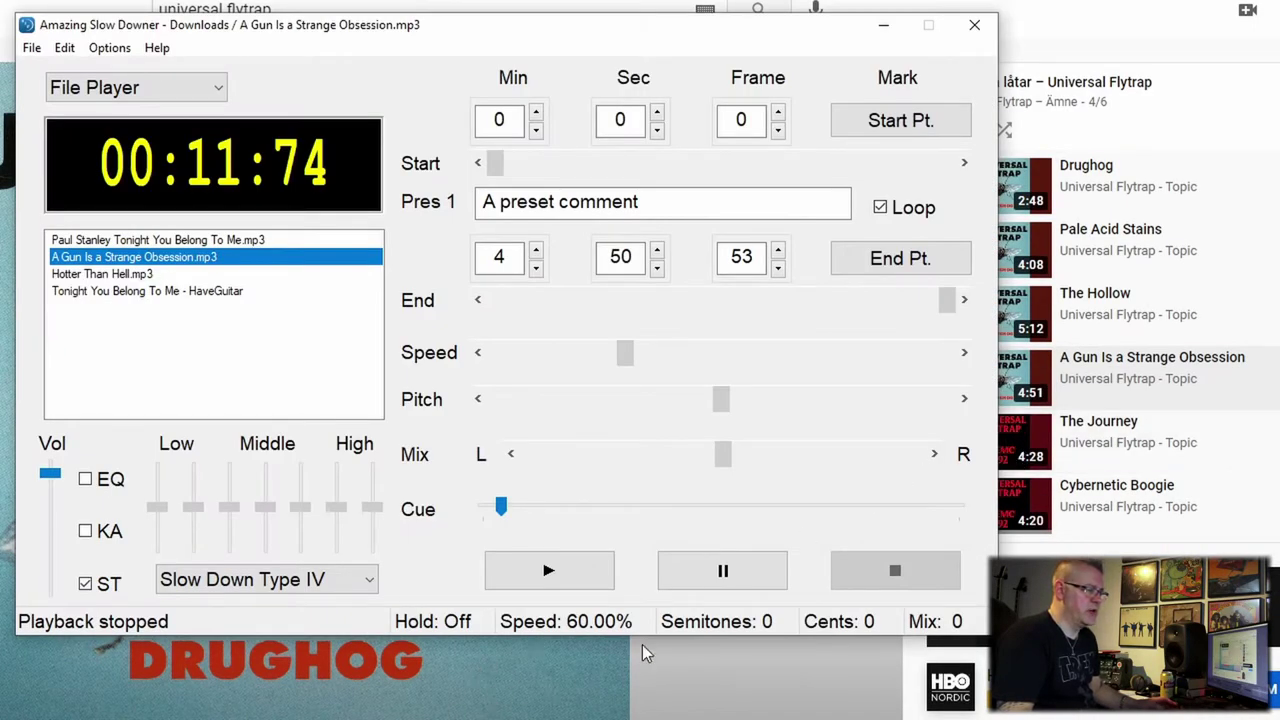
{"action": "left_click", "coordinate": [584, 568]}
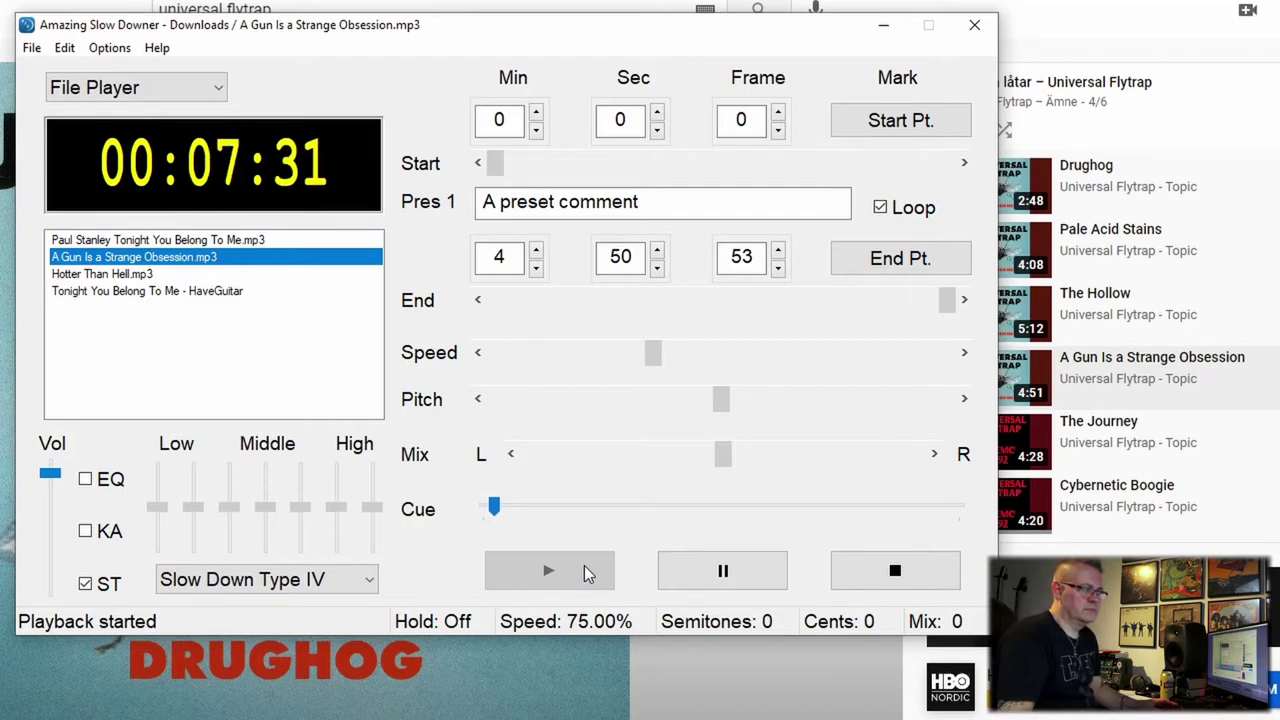
Pause Amazing Slow Downer, play and pause the 0.75-speed YouTube video at 0:09, then return.
{"action": "left_click", "coordinate": [723, 572]}
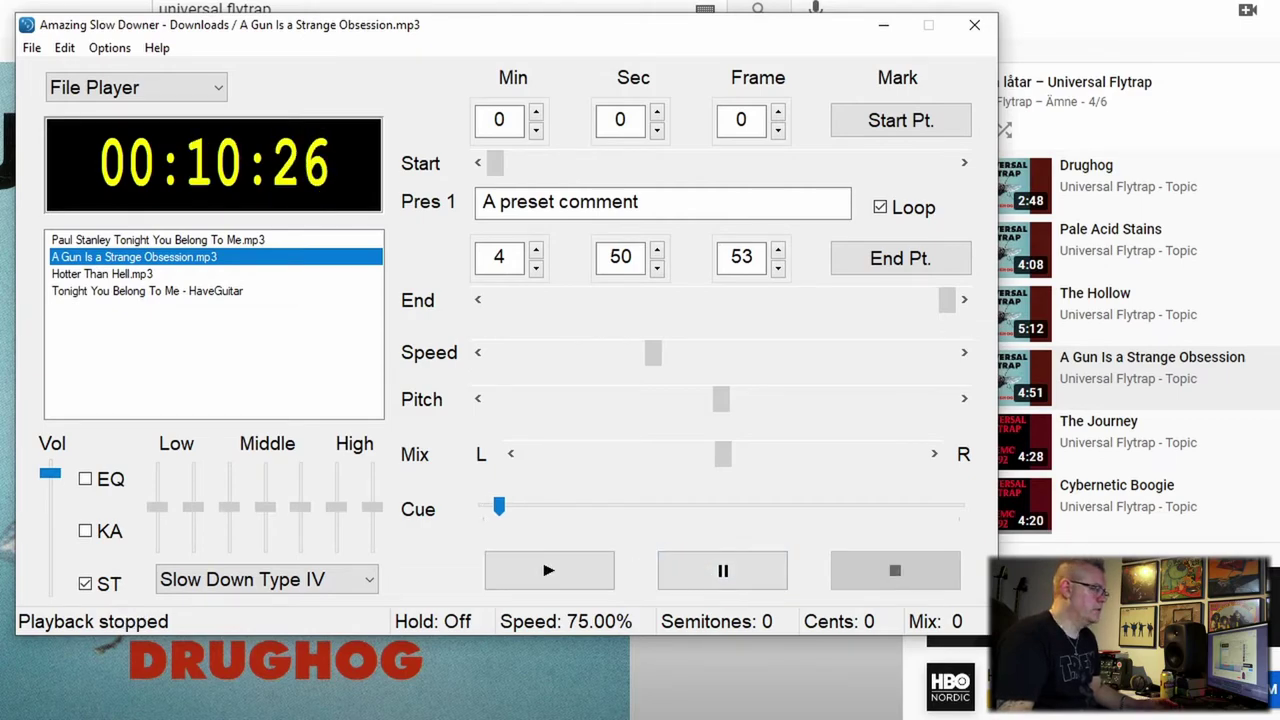
{"action": "key", "text": "alt+Tab"}
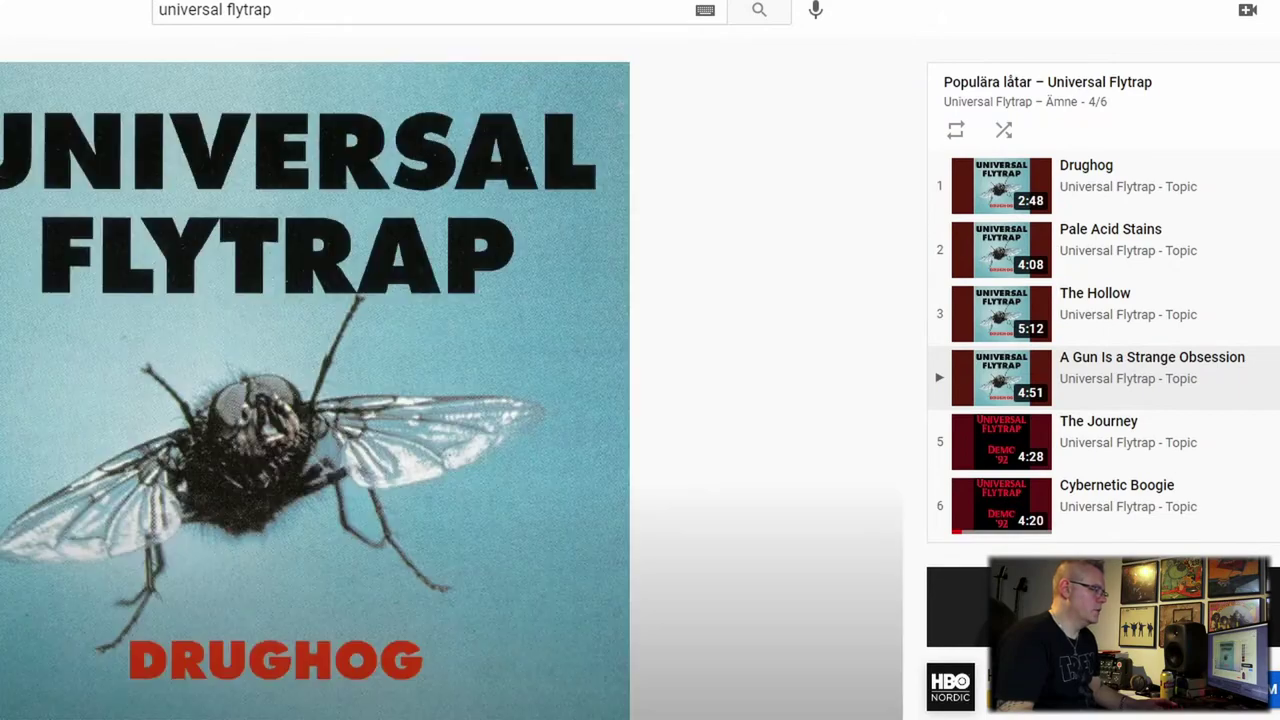
{"action": "left_click", "coordinate": [133, 580]}
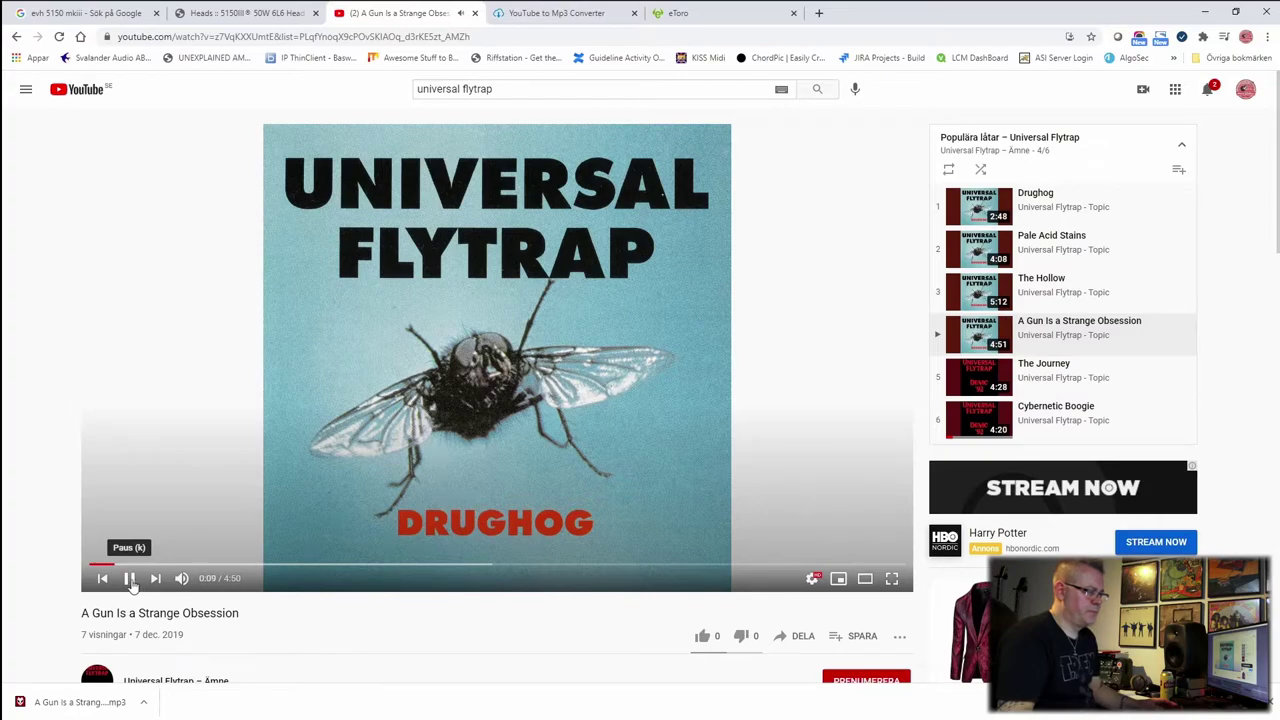
{"action": "left_click", "coordinate": [130, 580]}
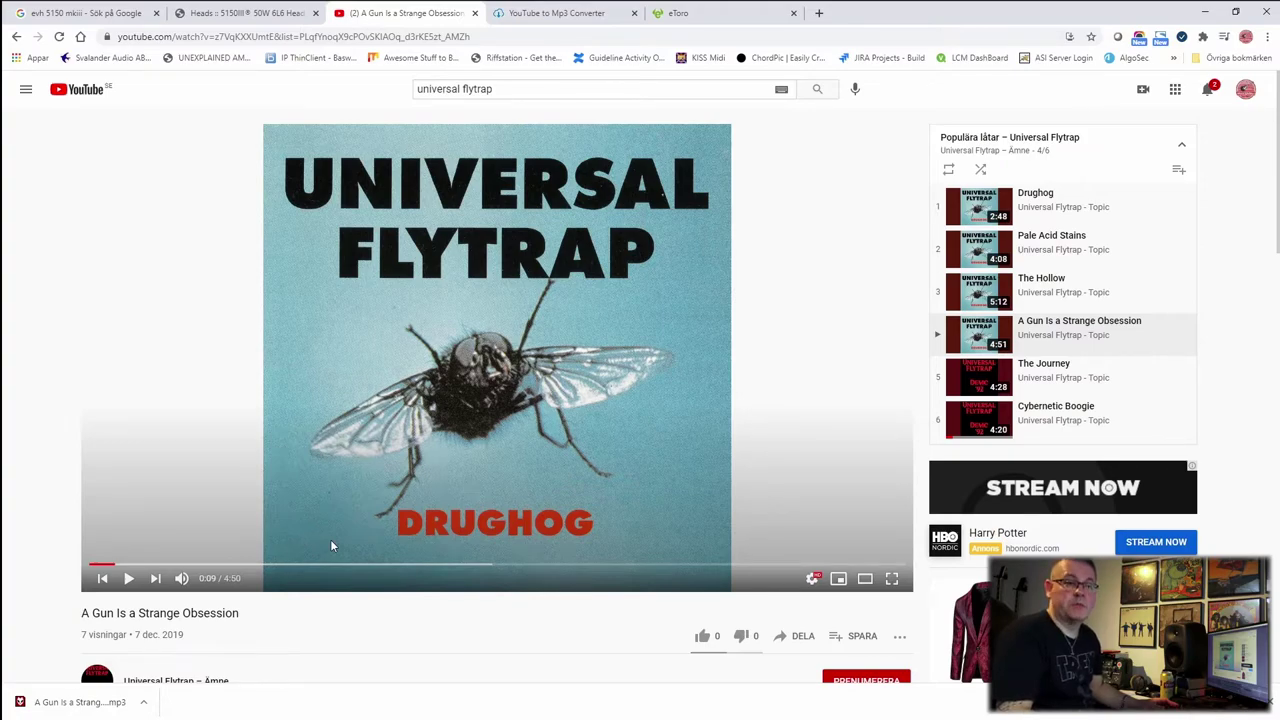
{"action": "key", "text": "alt+Tab"}
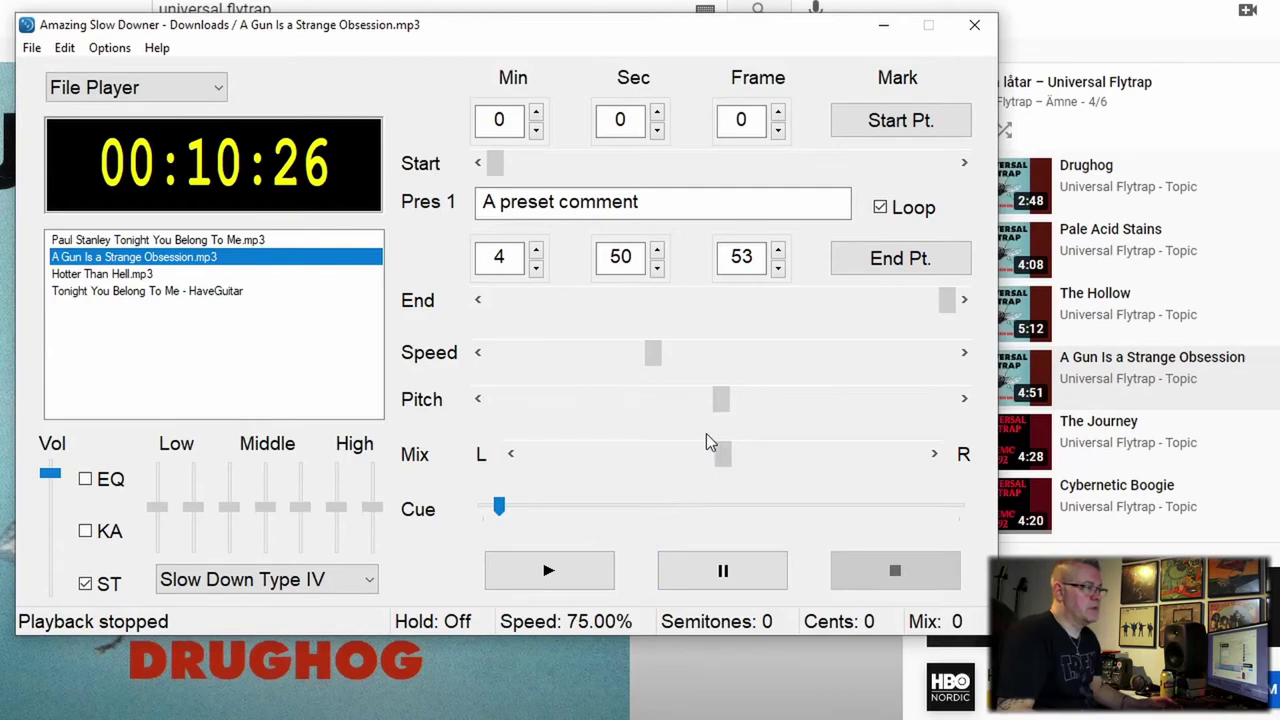
Set the loop start to 1 min 10 s, 0 frames.
{"action": "left_click", "coordinate": [505, 120]}
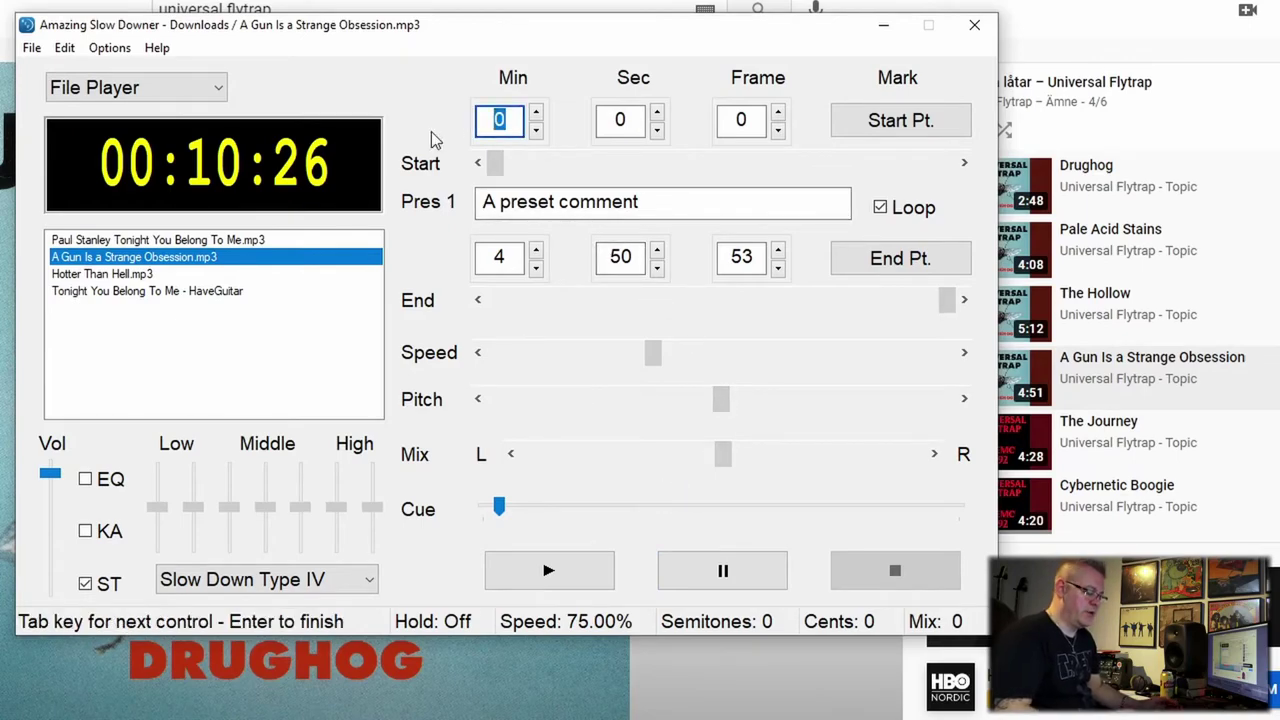
{"action": "type", "text": "1"}
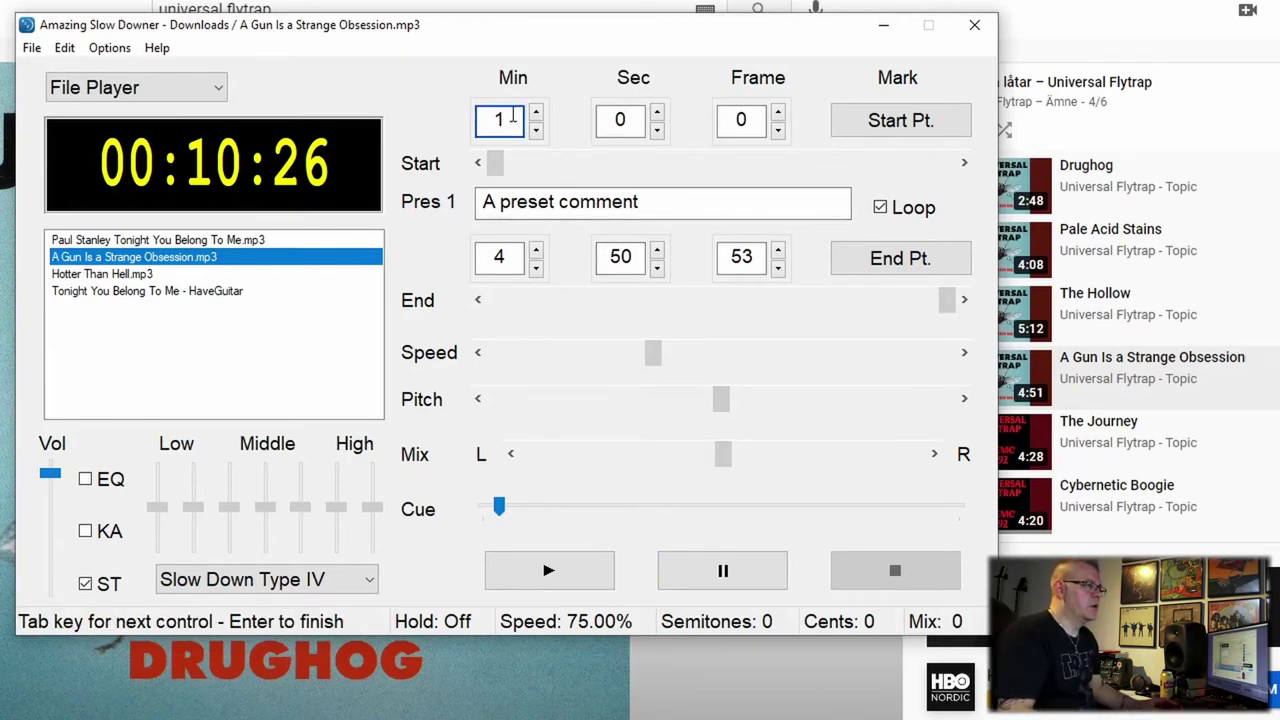
{"action": "left_click", "coordinate": [603, 126]}
{"action": "type", "text": "10"}
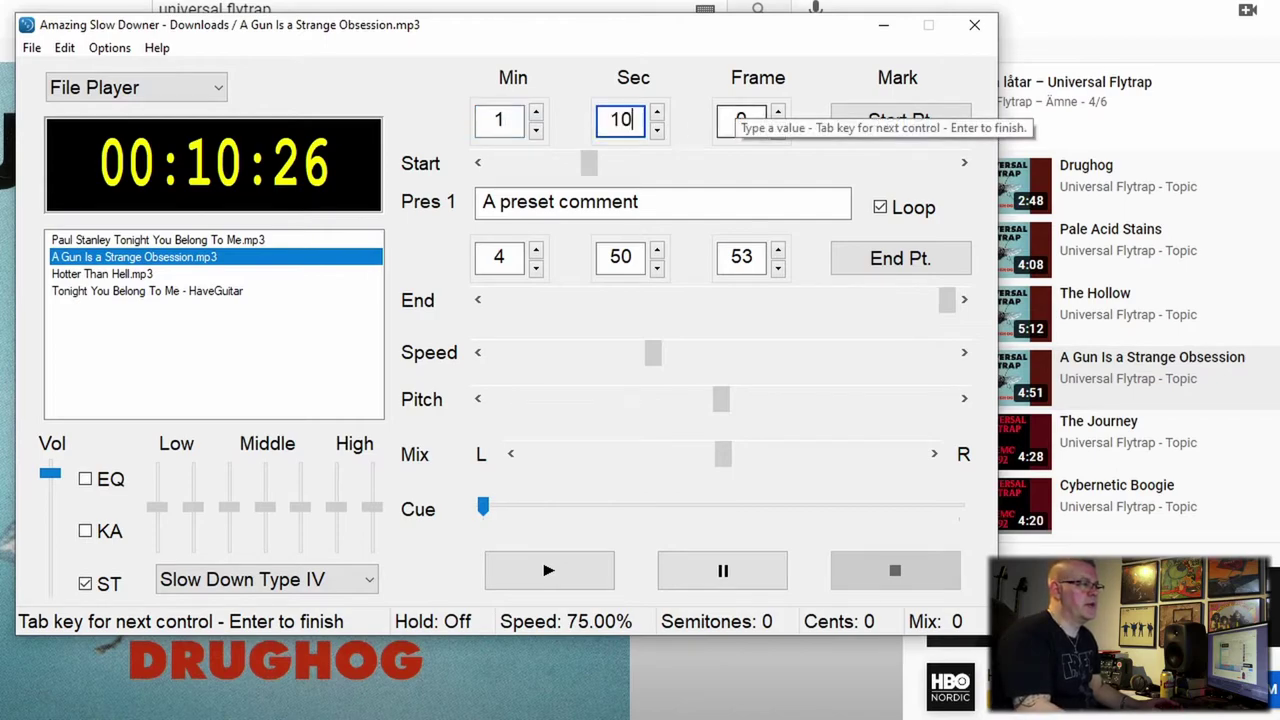
{"action": "key", "text": "Tab"}
Set the loop end to 1 min 25 s and apply the new loop points.
{"action": "left_click", "coordinate": [510, 260]}
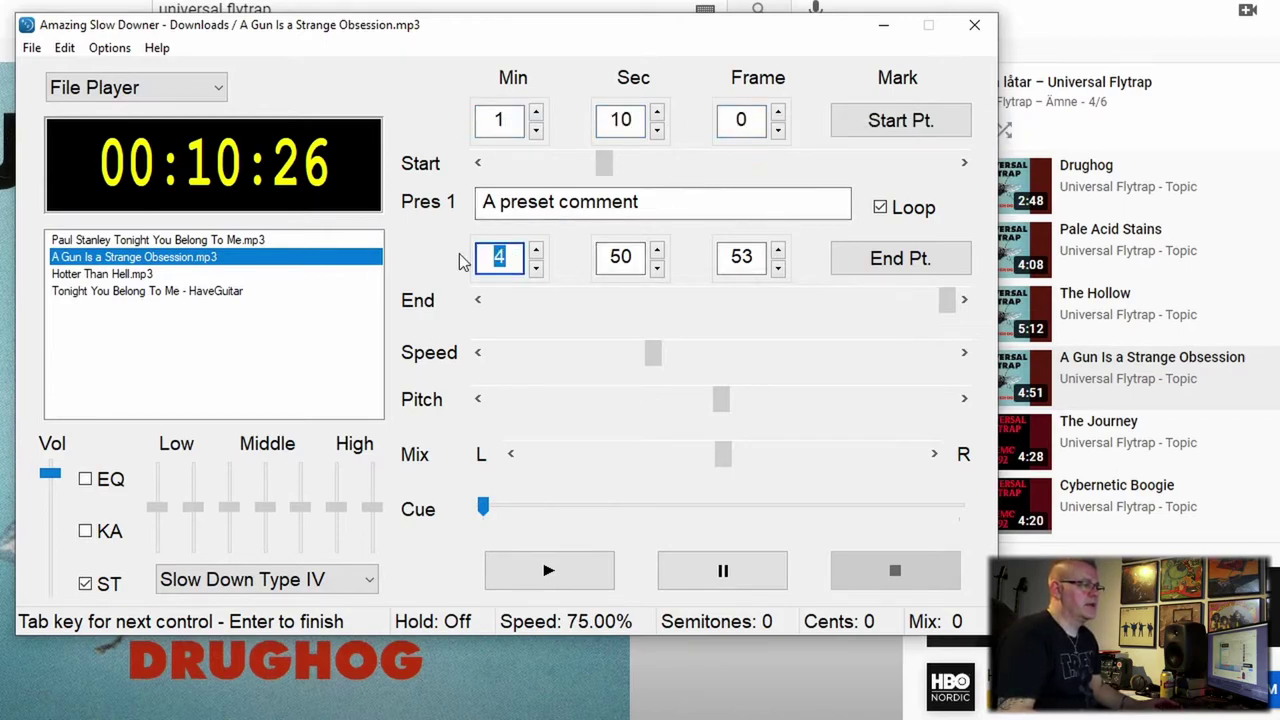
{"action": "type", "text": "1"}
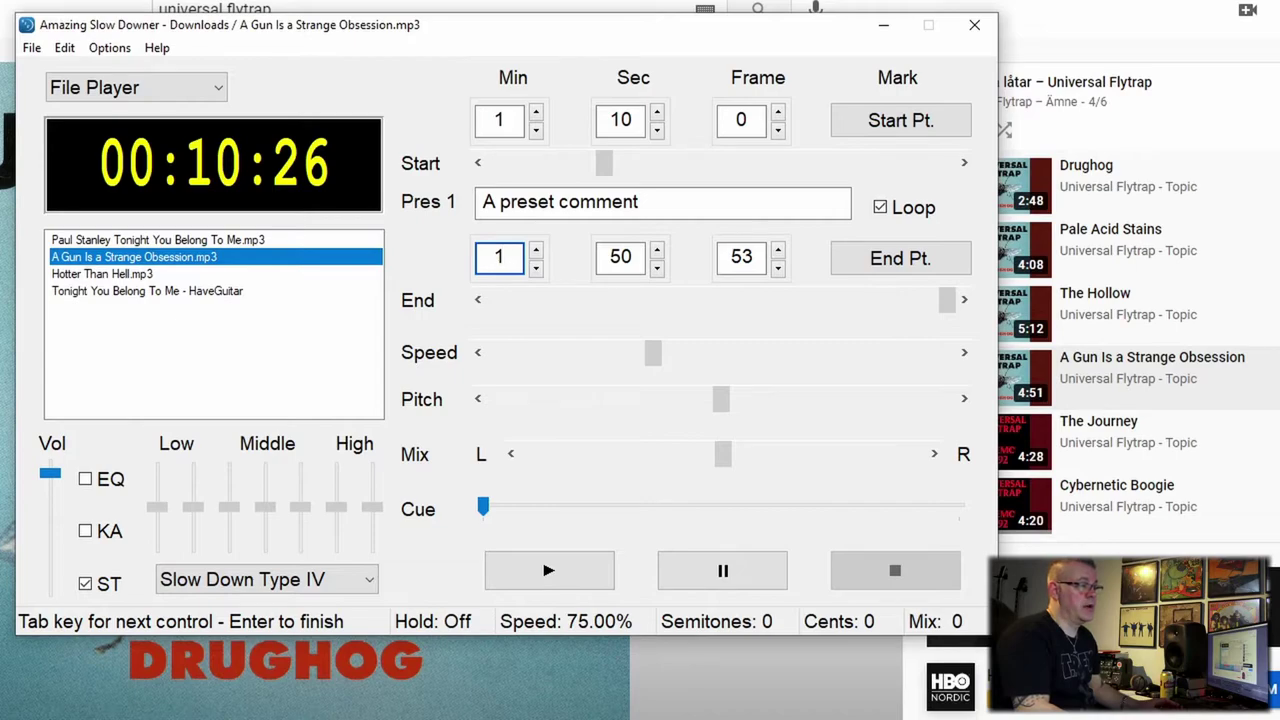
{"action": "key", "text": "Tab"}
{"action": "type", "text": "25"}
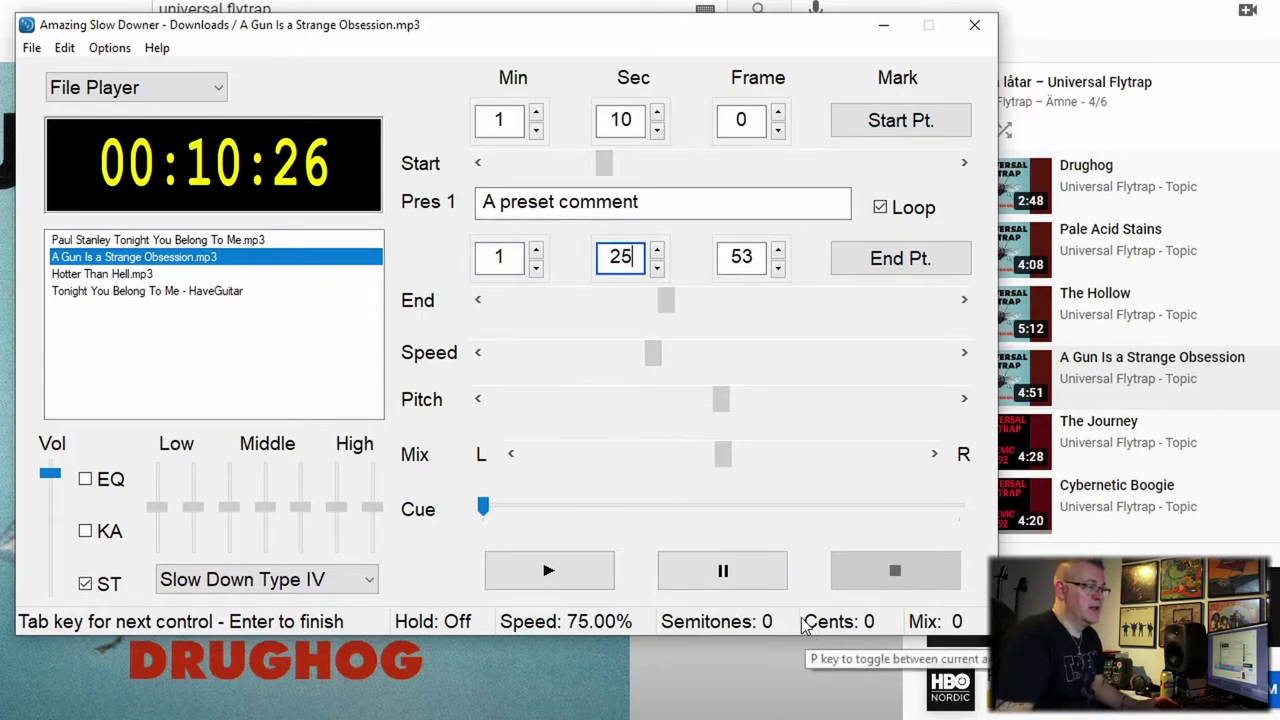
{"action": "key", "text": "Return"}
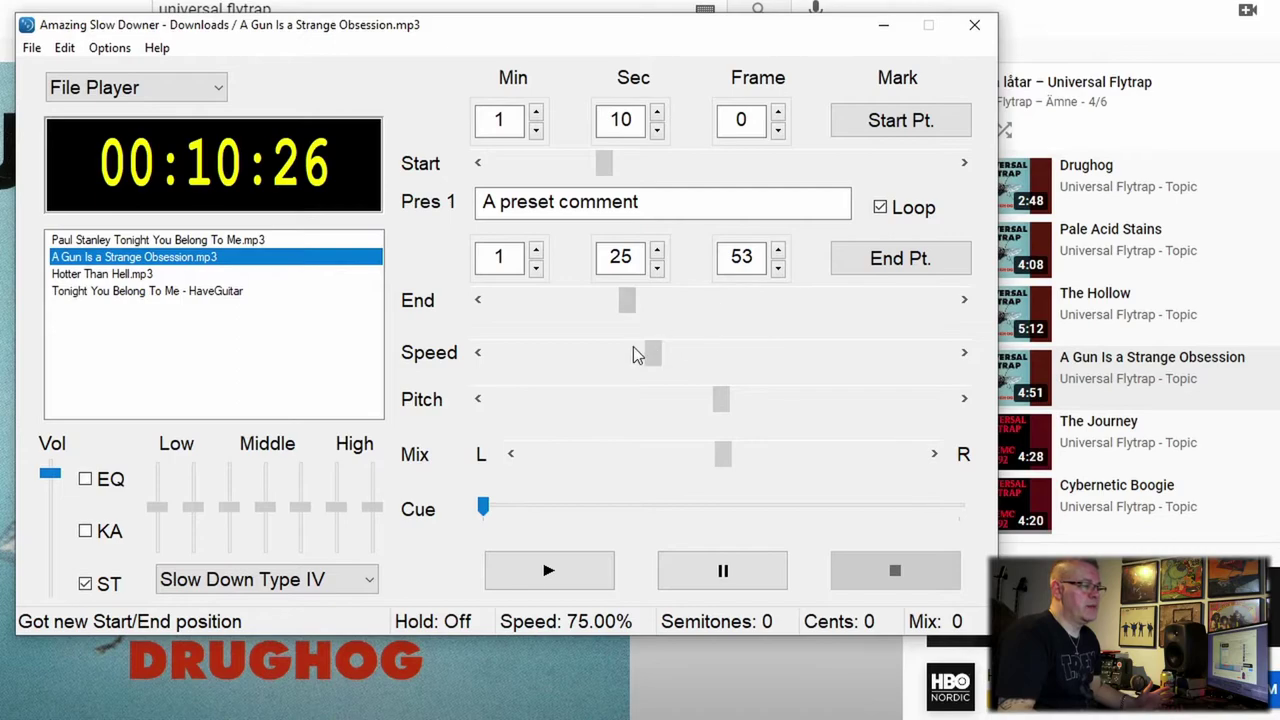
{"action": "left_click", "coordinate": [621, 262]}
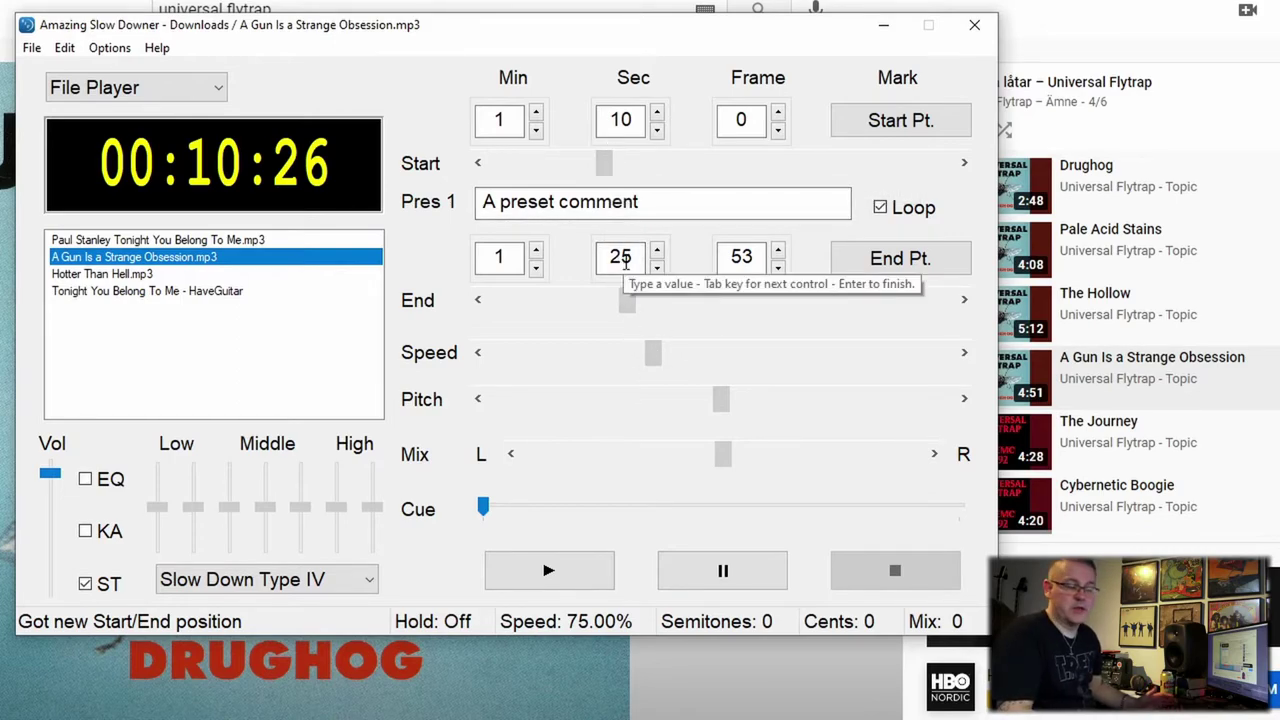
{"action": "left_click", "coordinate": [565, 588]}
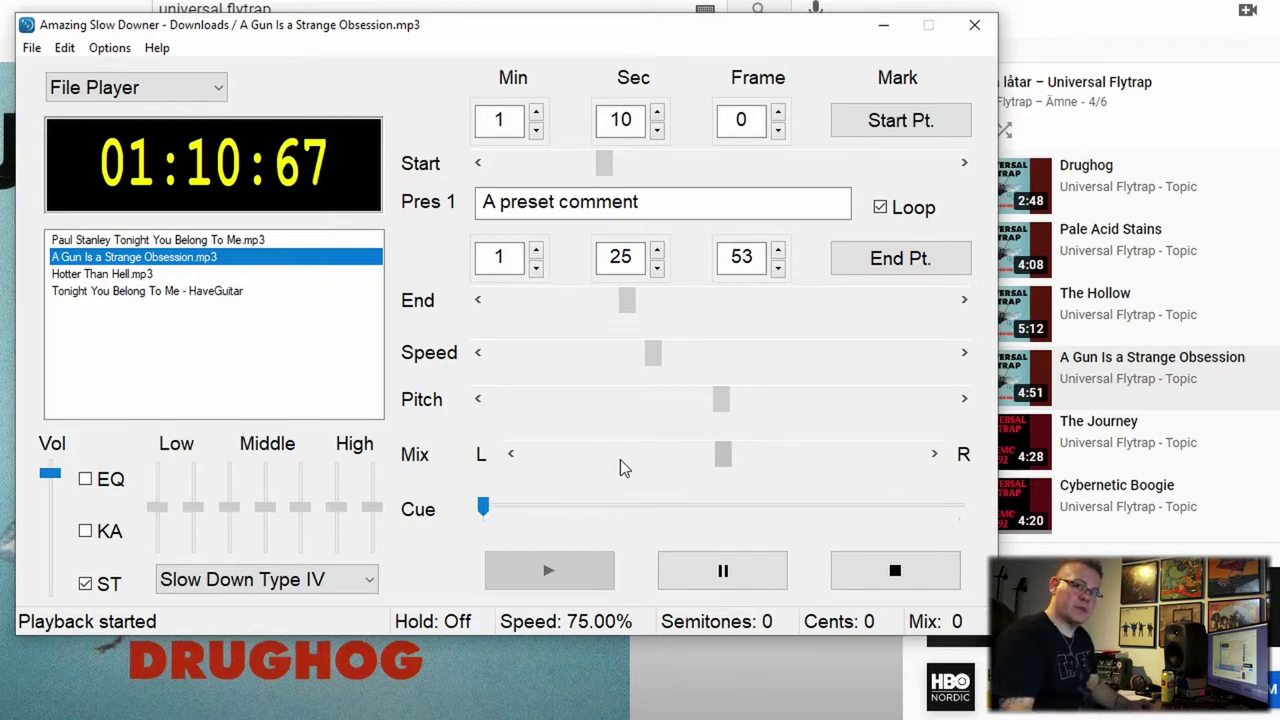
{"action": "left_click", "coordinate": [848, 580]}
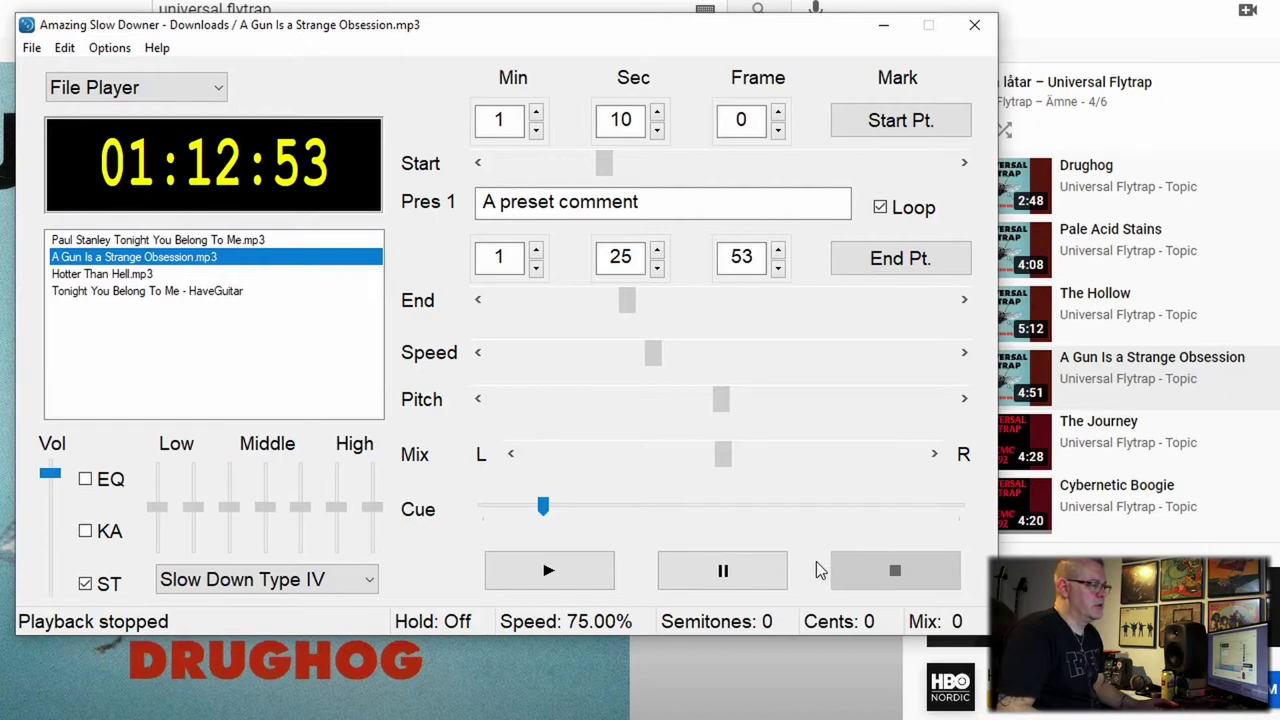
Set playback speed to 50%, play the song, then stop it at 03:41:44.
{"action": "left_click", "coordinate": [590, 633]}
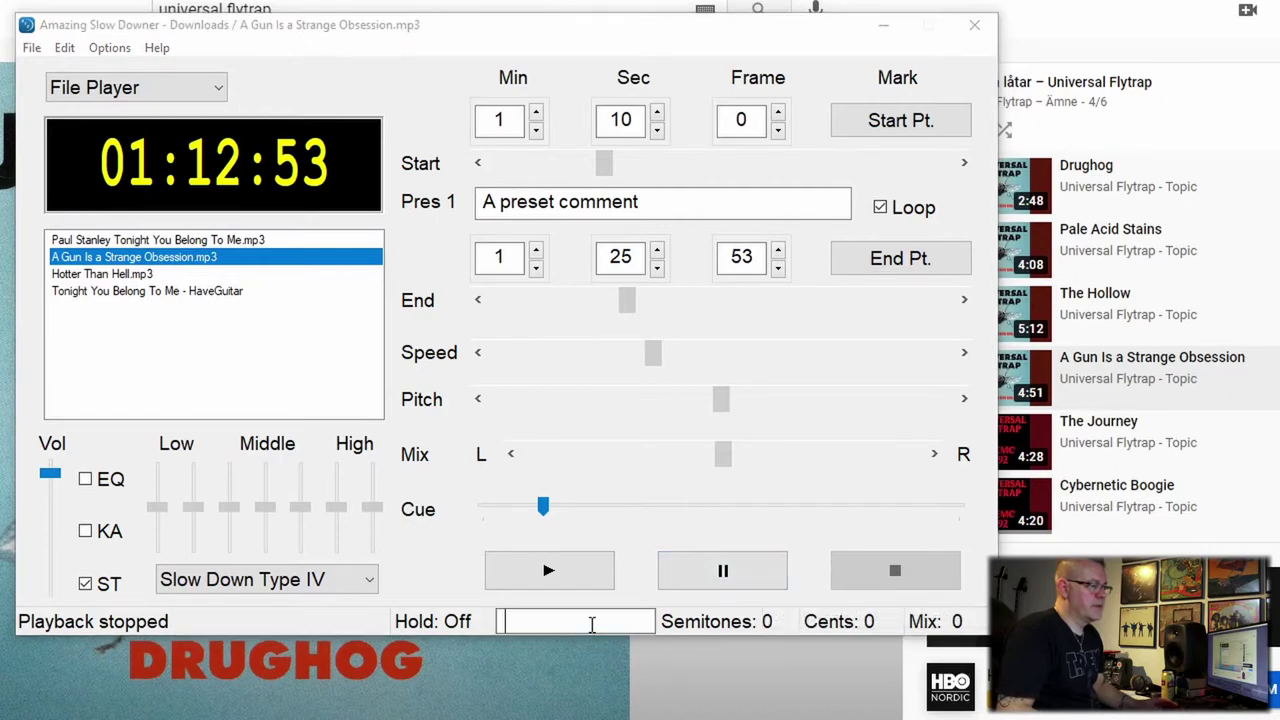
{"action": "type", "text": "50"}
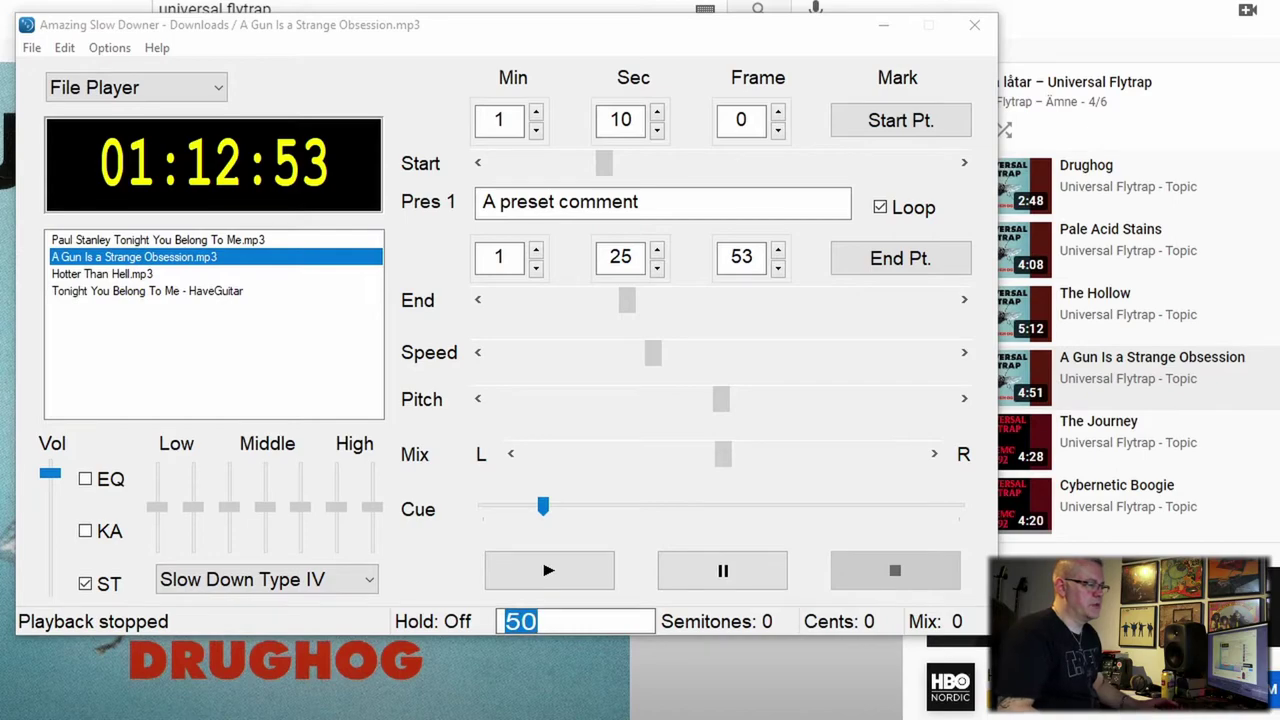
{"action": "key", "text": "Return"}
{"action": "left_click", "coordinate": [586, 570]}
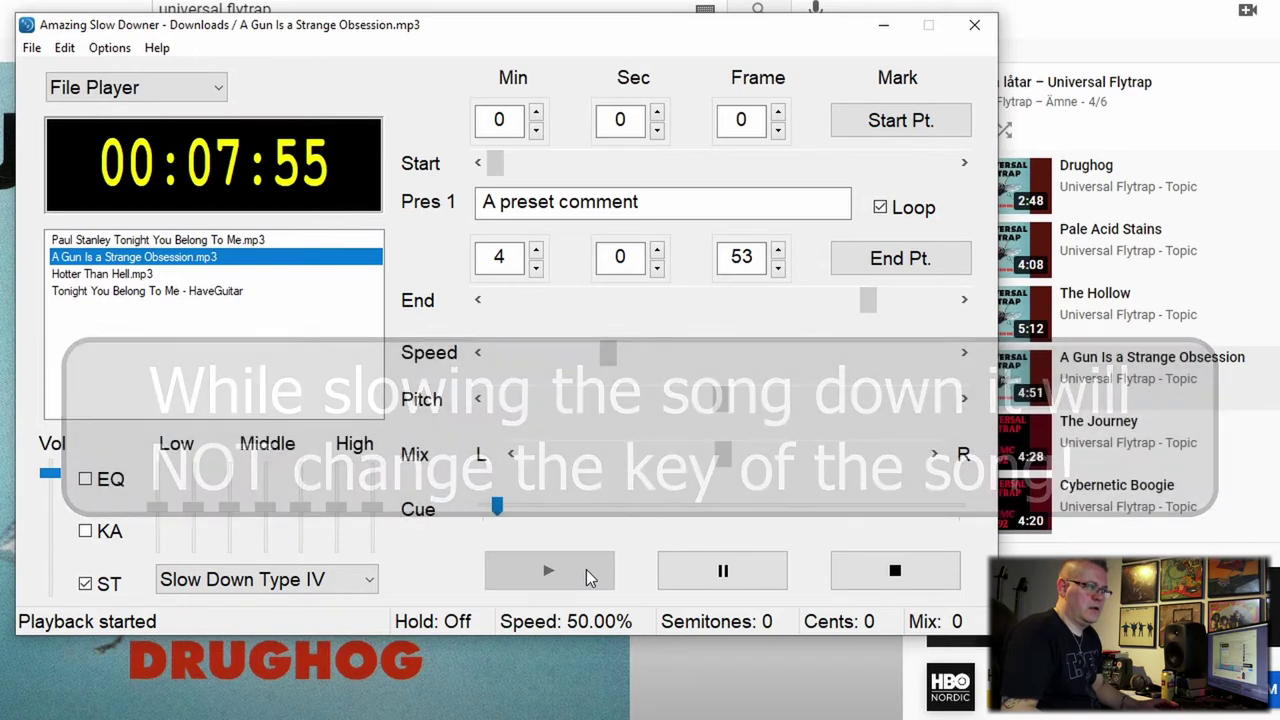
{"action": "left_click", "coordinate": [745, 568]}
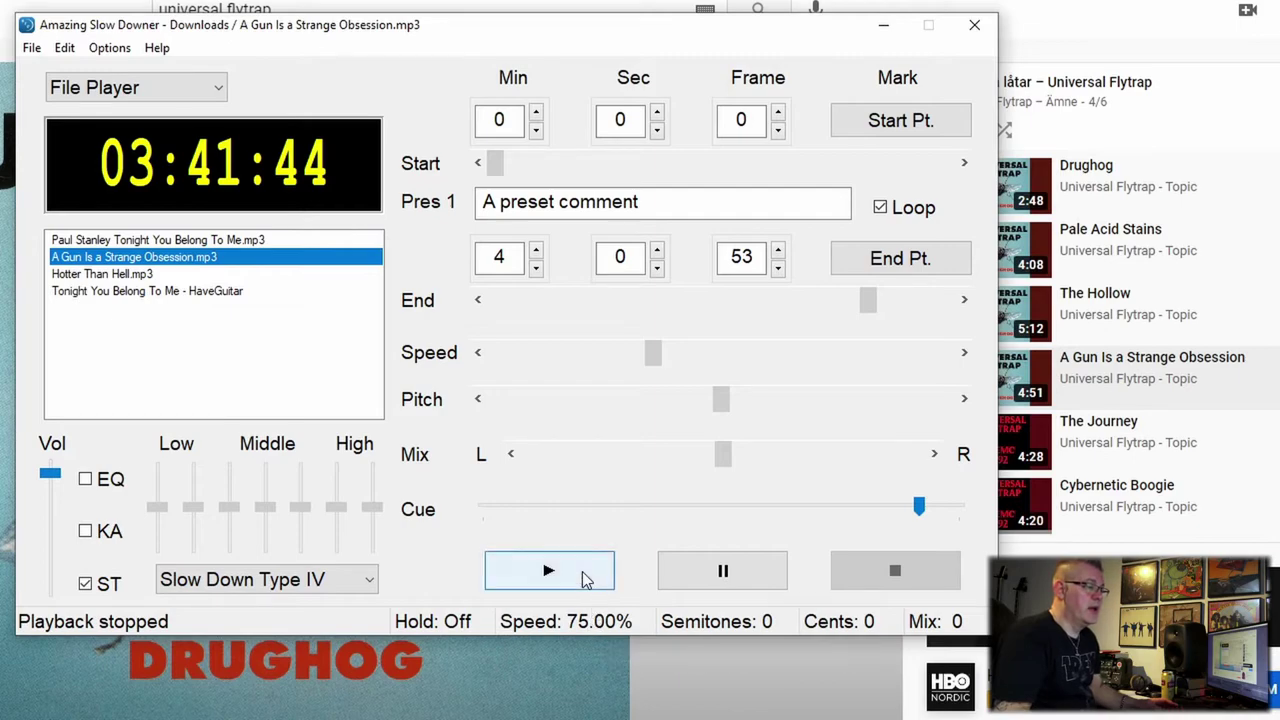
Play the song again at 75% speed in Amazing Slow Downer.
{"action": "left_click", "coordinate": [586, 580]}
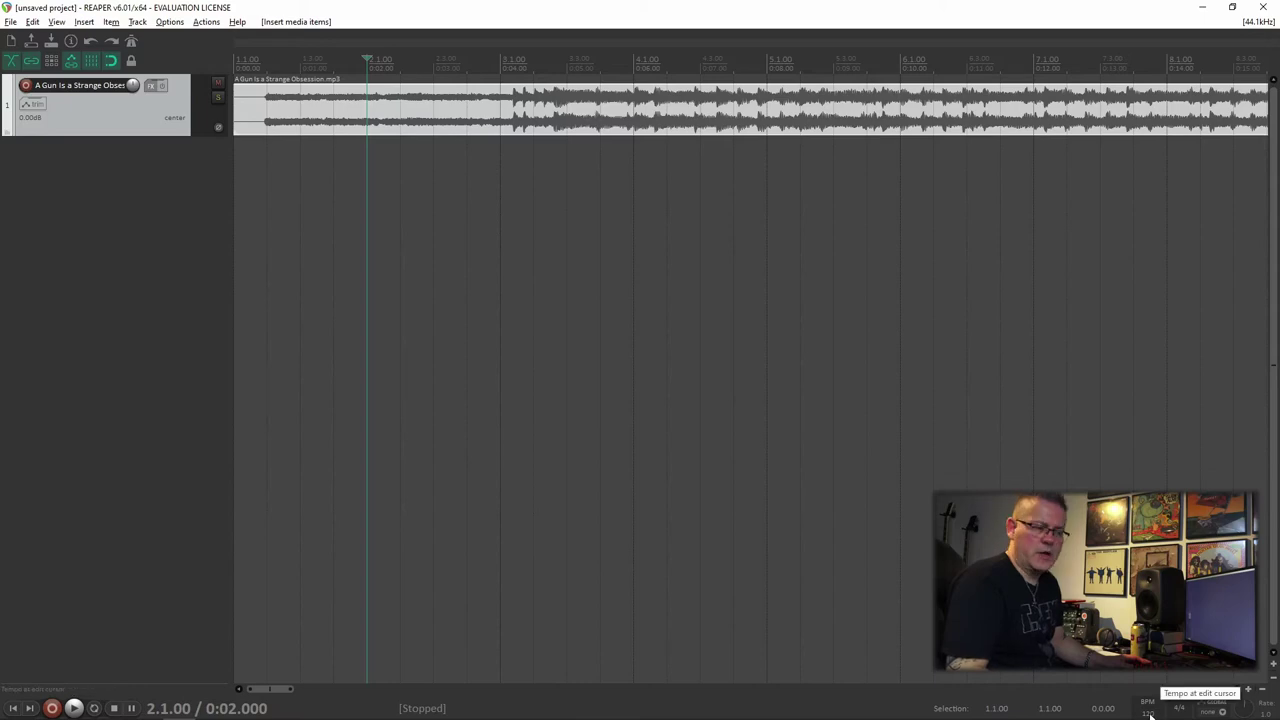
Lower REAPER's tempo from 120 to 60 BPM and listen to the half-rate song briefly.
{"action": "mouse_move", "coordinate": [1150, 719]}
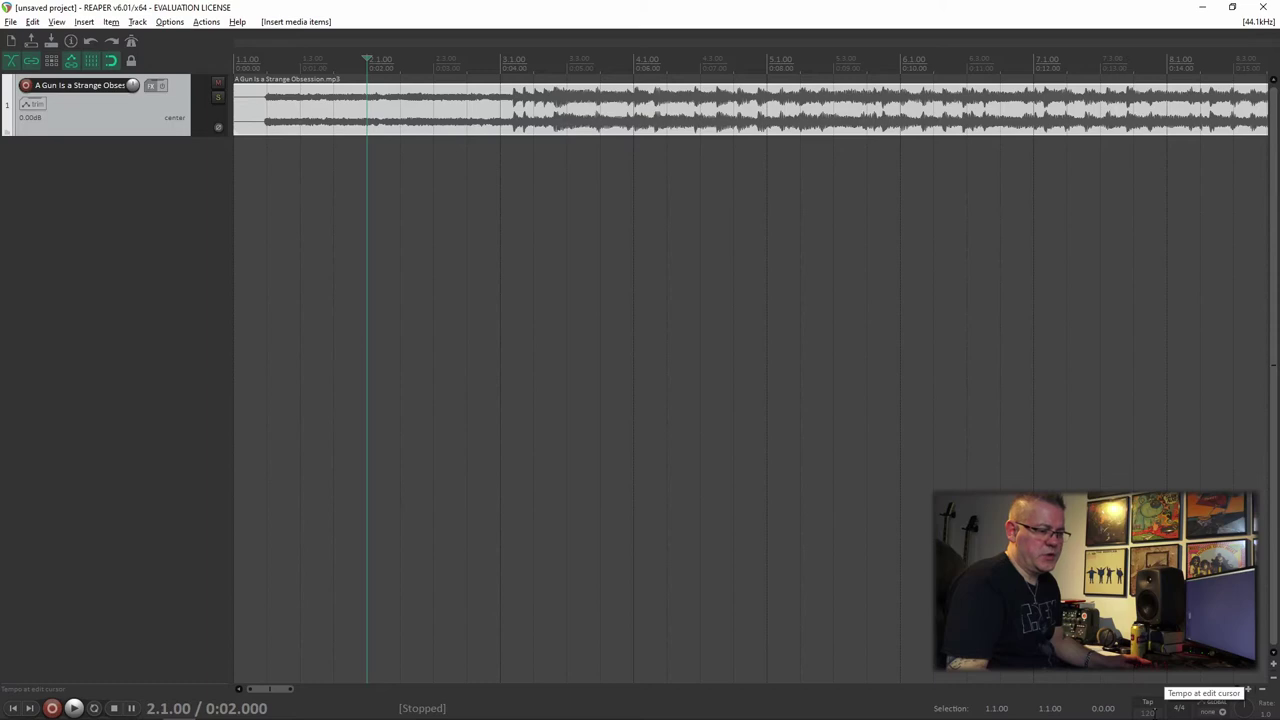
{"action": "left_click_drag", "start_coordinate": [1148, 705], "coordinate": [1179, 702]}
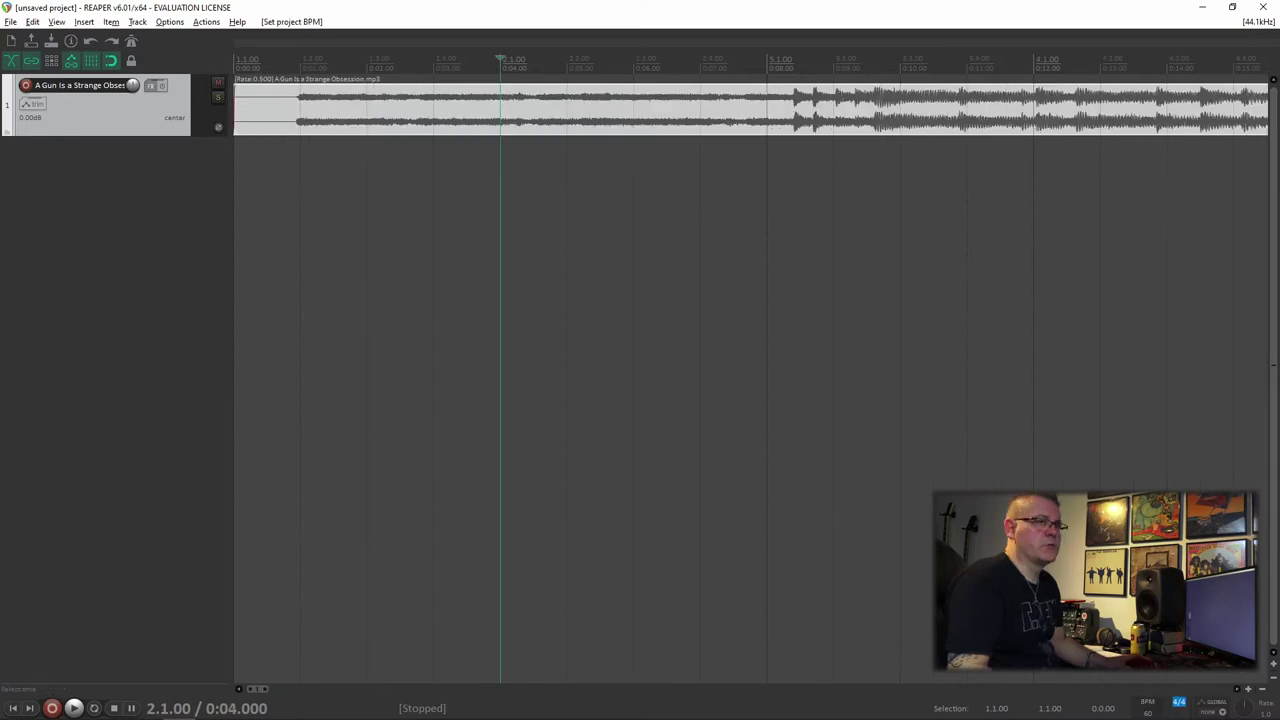
{"action": "left_click", "coordinate": [75, 708]}
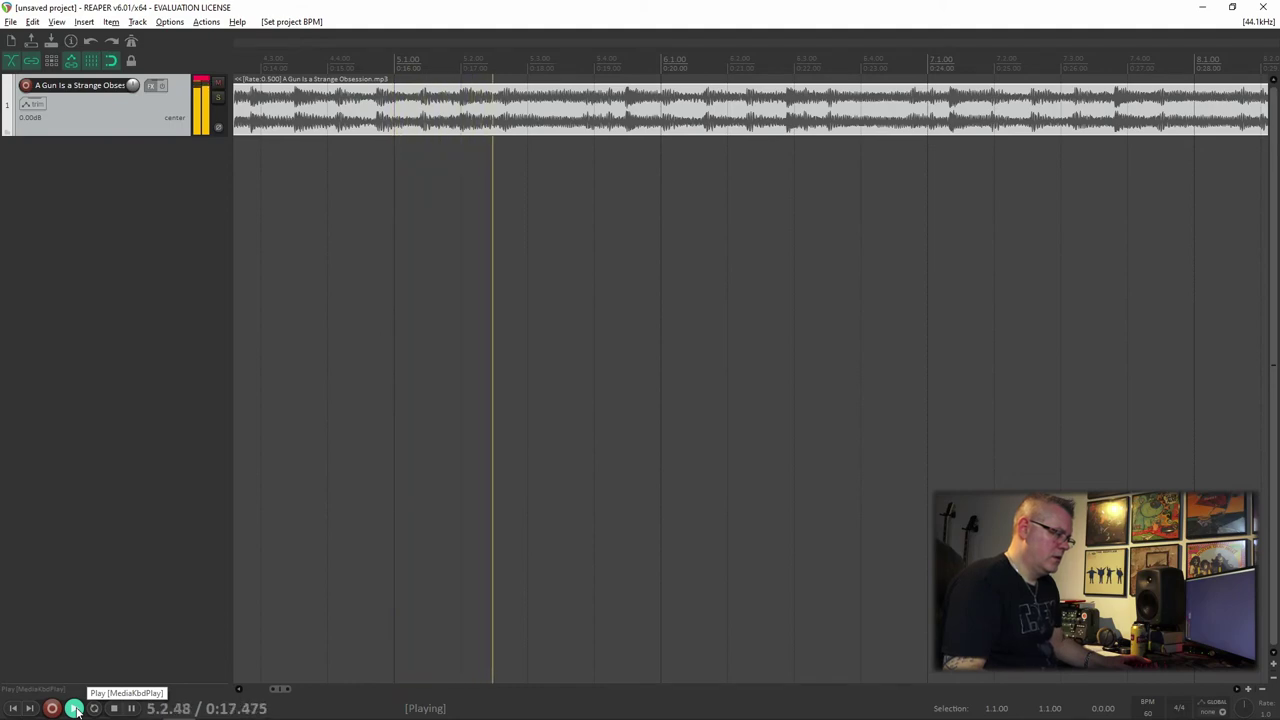
{"action": "left_click", "coordinate": [114, 709]}
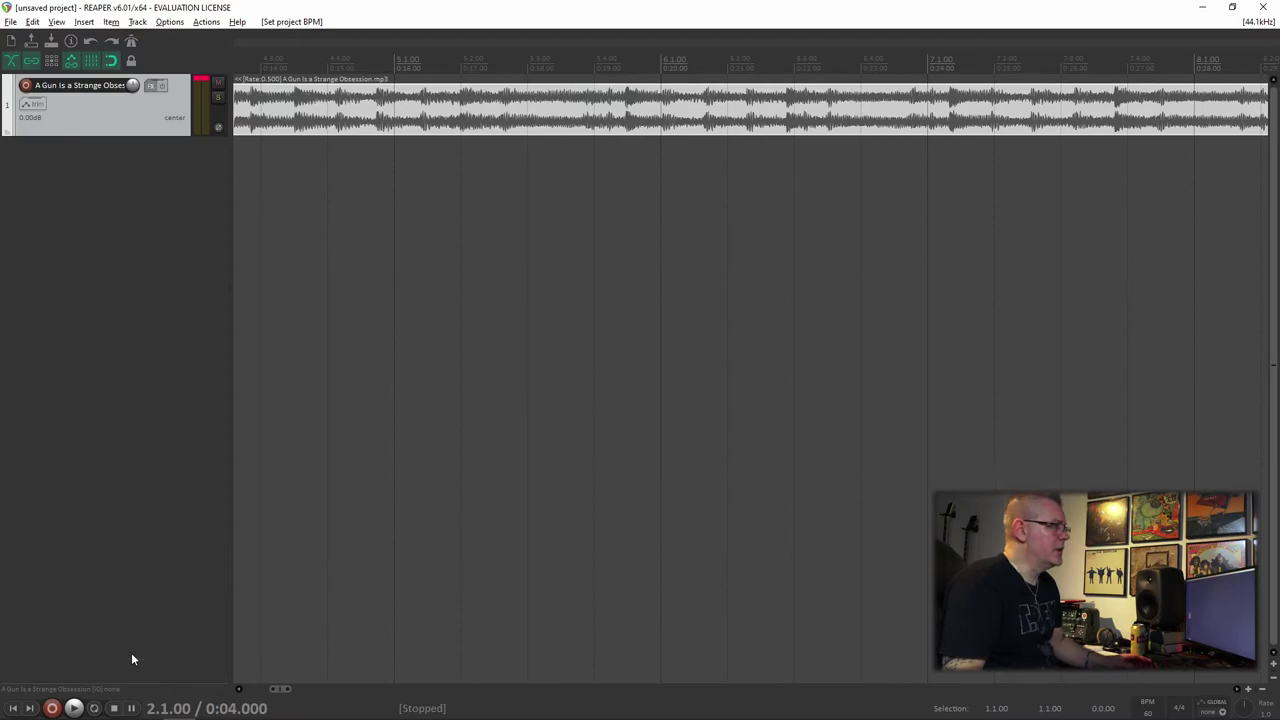
In Amazing Slow Downer, set the speed to 50% and play the song.
{"action": "key", "text": "alt+Tab"}
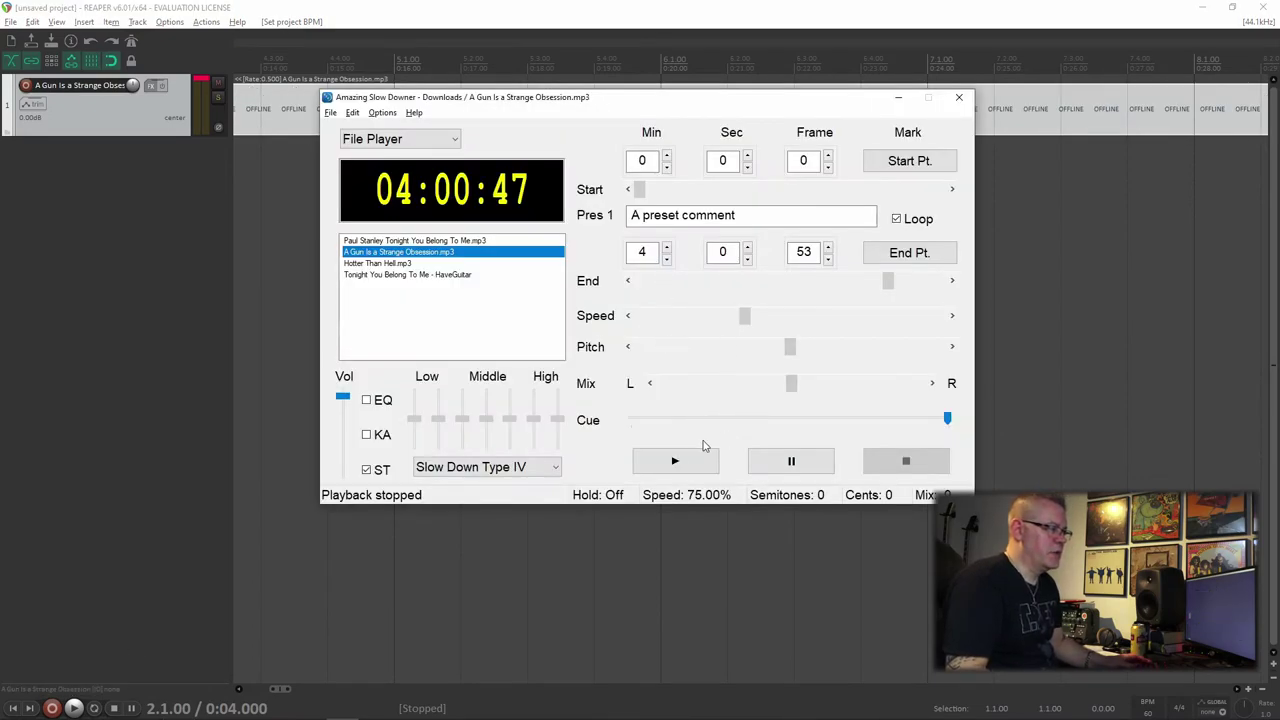
{"action": "left_click", "coordinate": [729, 500]}
{"action": "type", "text": "50"}
{"action": "key", "text": "Return"}
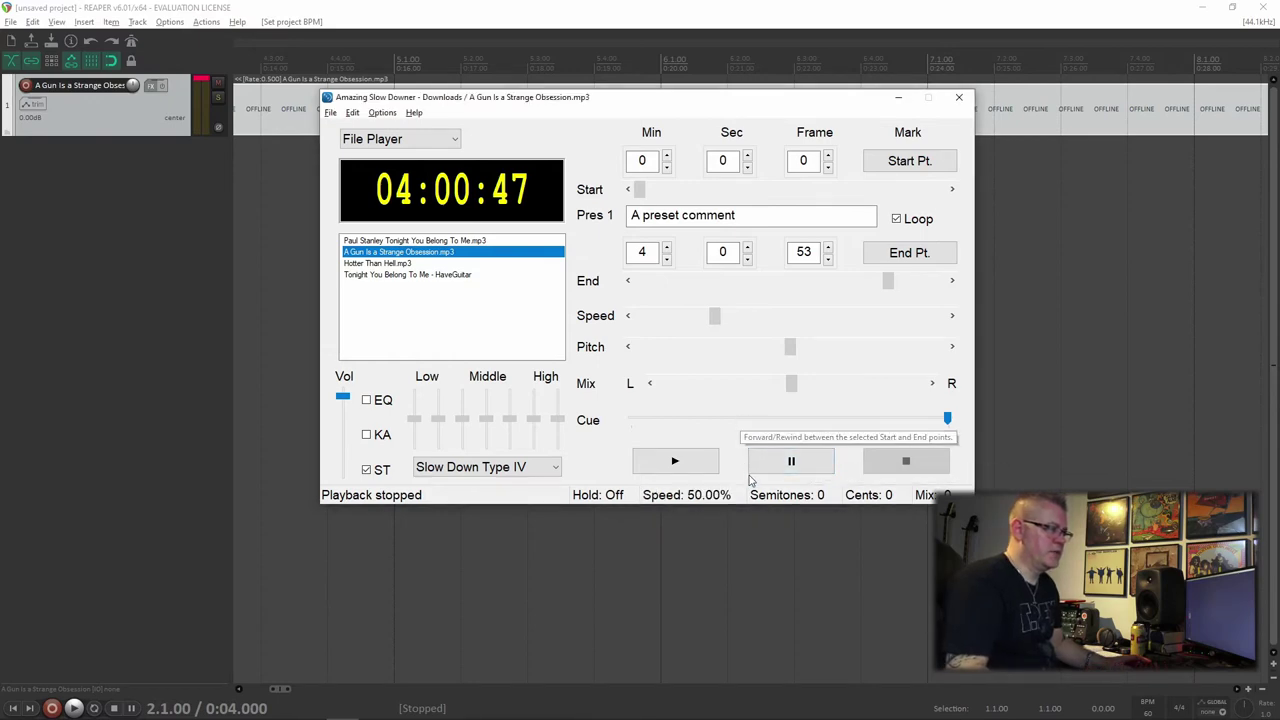
{"action": "left_click", "coordinate": [703, 465]}
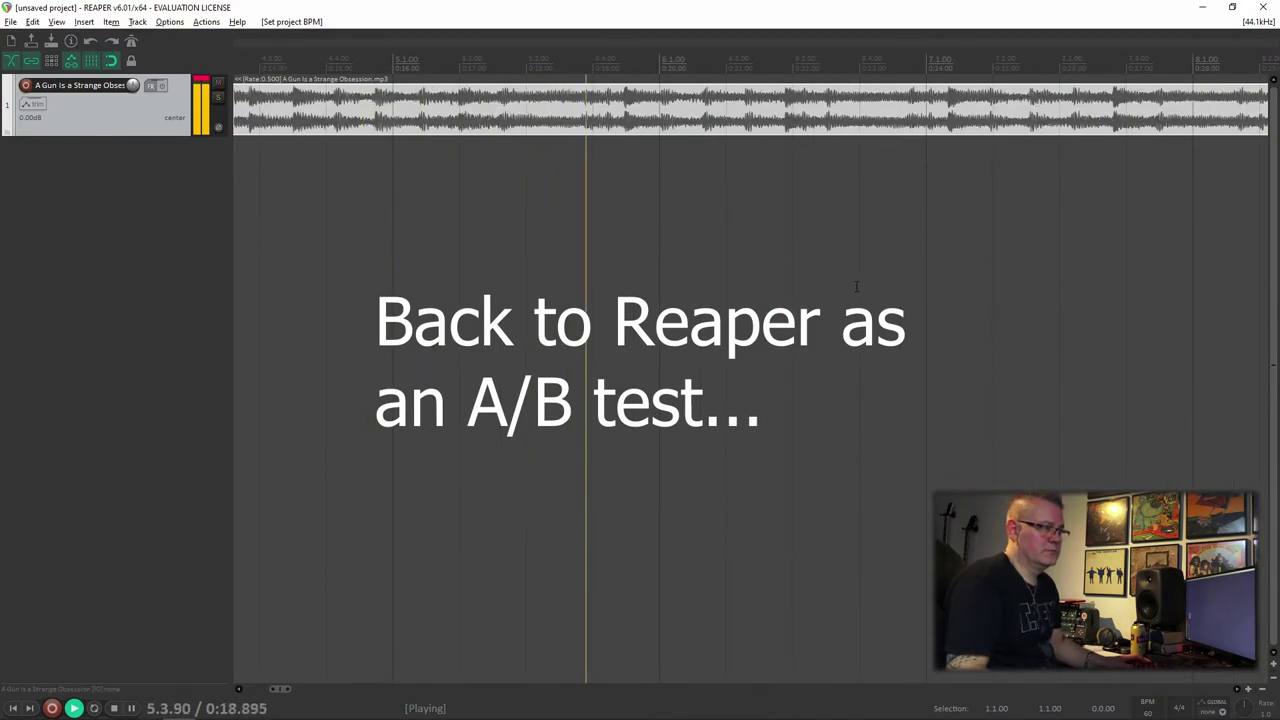
Stop REAPER's half-rate playback and bring Amazing Slow Downer to the front.
{"action": "key", "text": "space"}
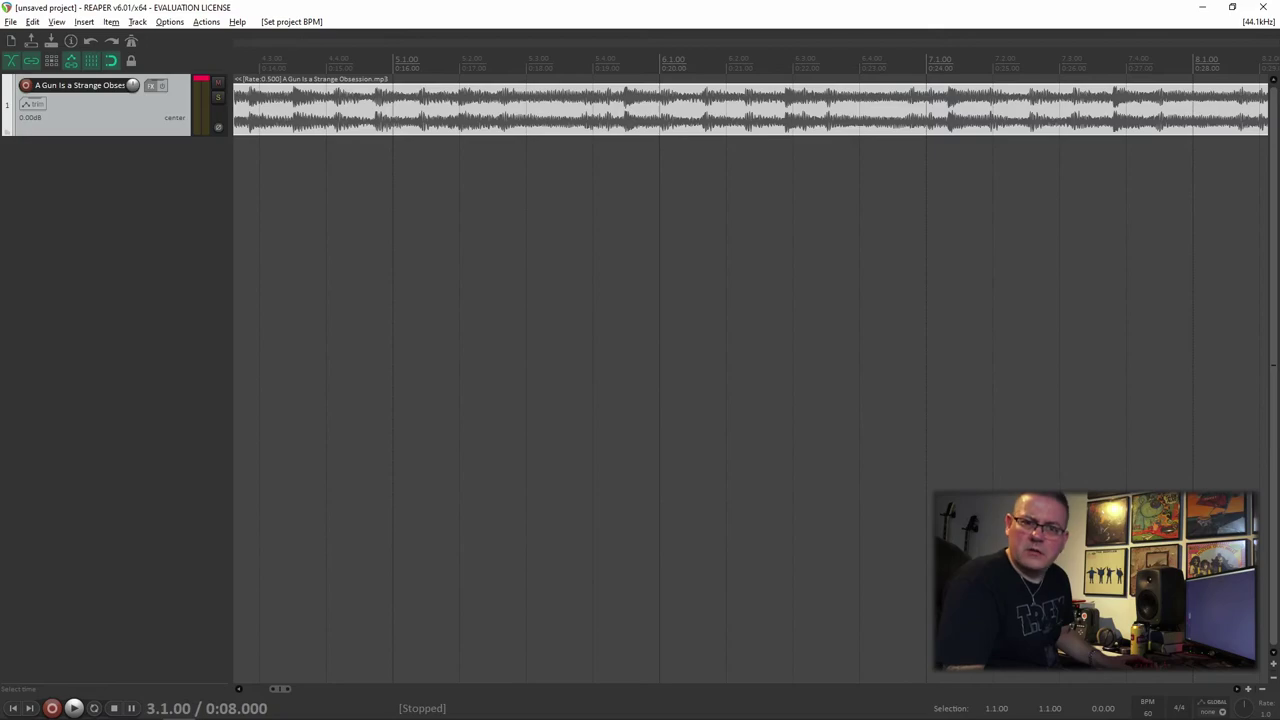
{"action": "key", "text": "alt+Tab"}
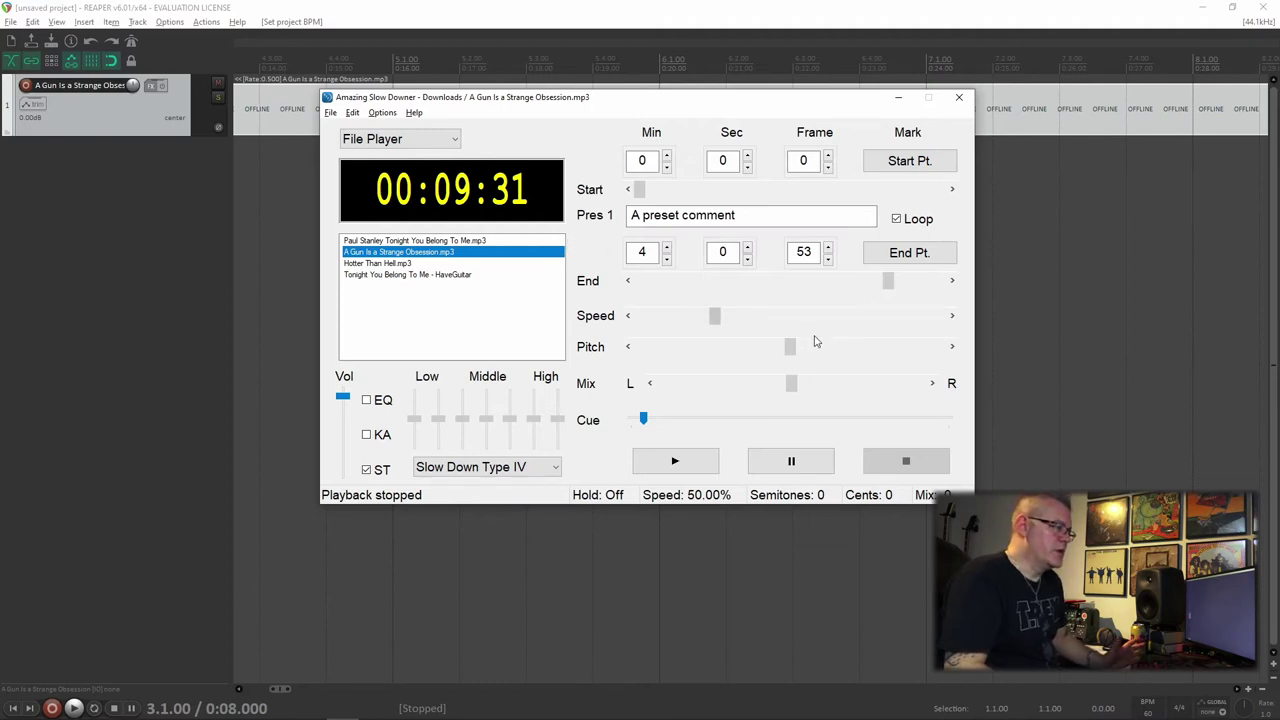
Enable EQ, play at 50%, boost a Middle and a High band, then stop.
{"action": "left_click", "coordinate": [367, 401]}
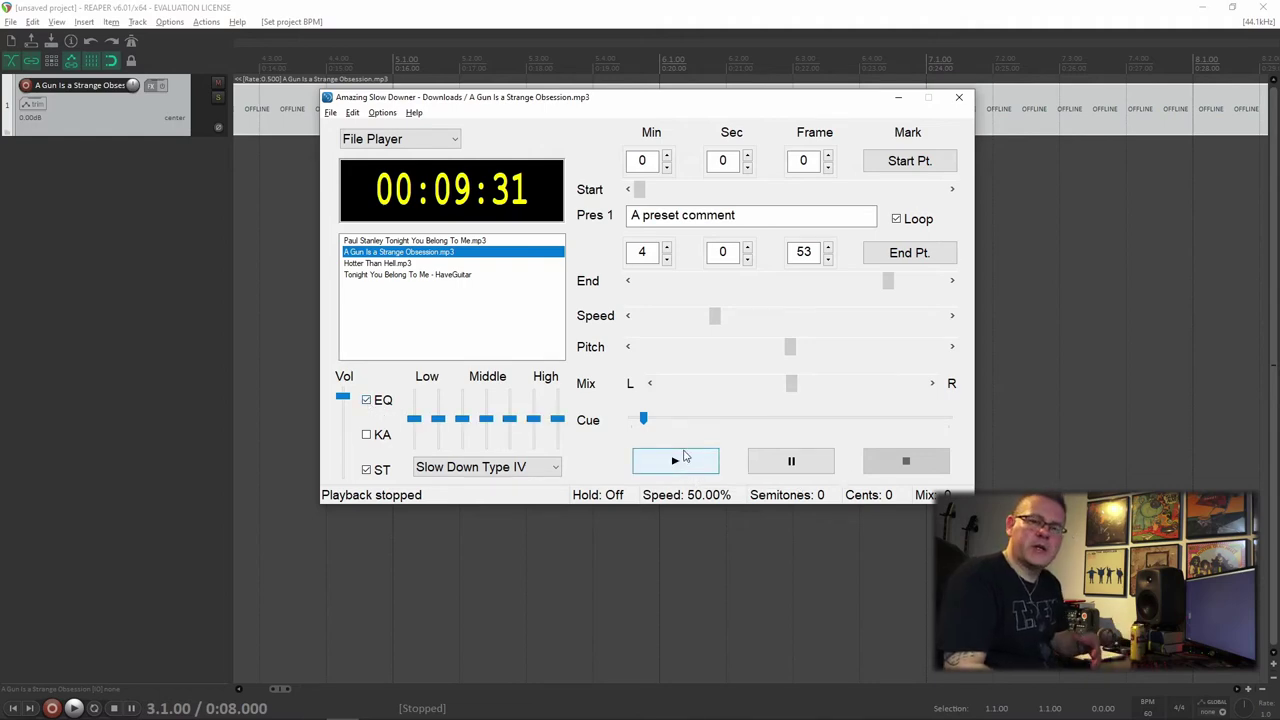
{"action": "left_click", "coordinate": [679, 458]}
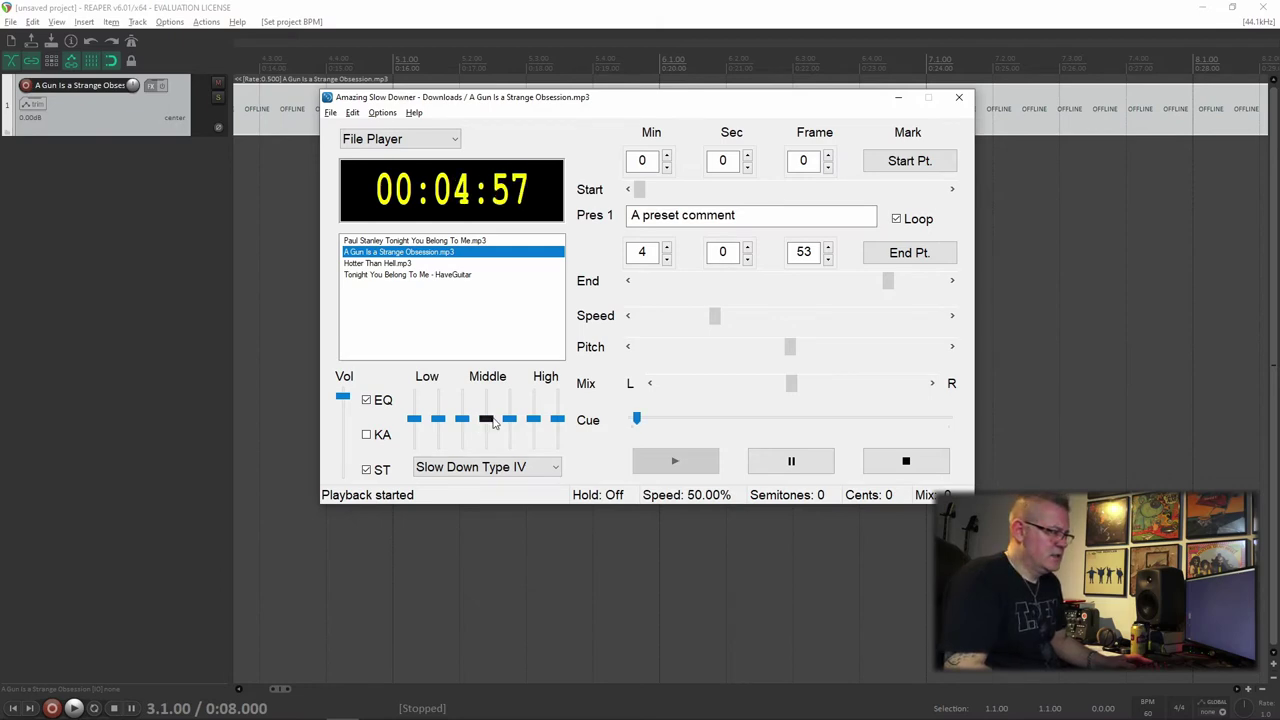
{"action": "left_click_drag", "start_coordinate": [486, 419], "coordinate": [514, 418]}
{"action": "left_click_drag", "start_coordinate": [533, 418], "coordinate": [535, 412]}
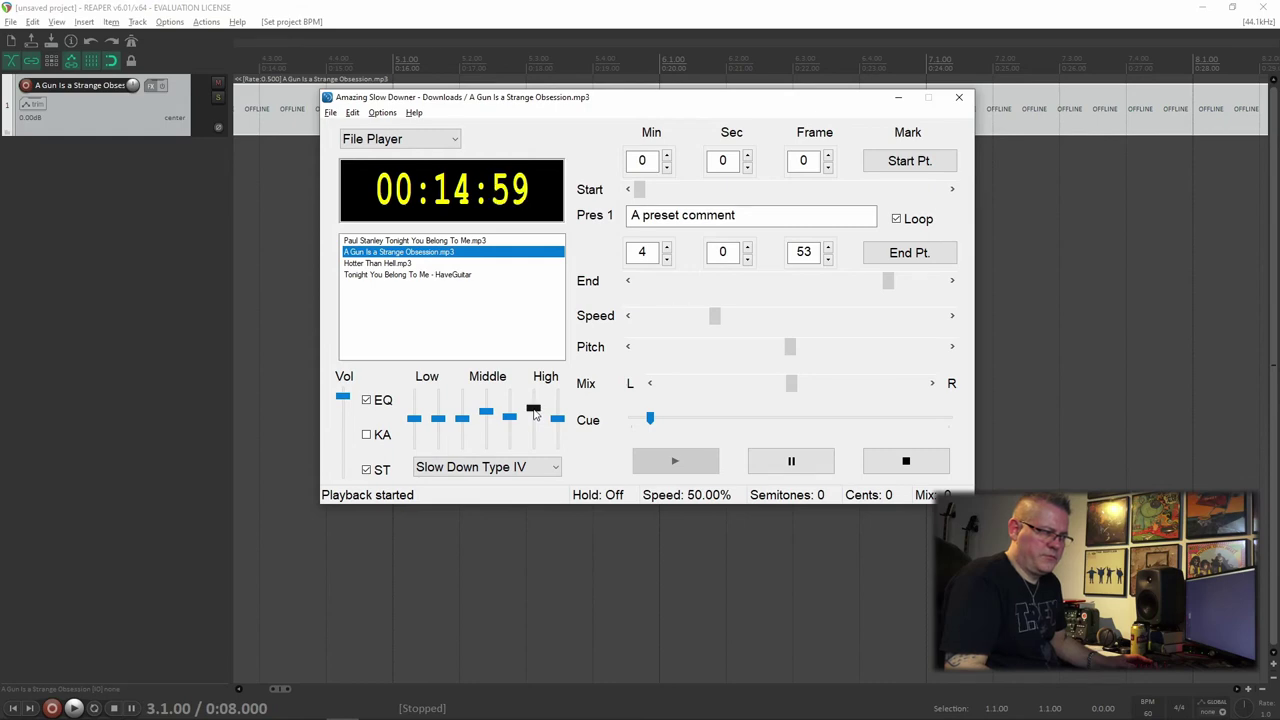
{"action": "left_click", "coordinate": [904, 463]}
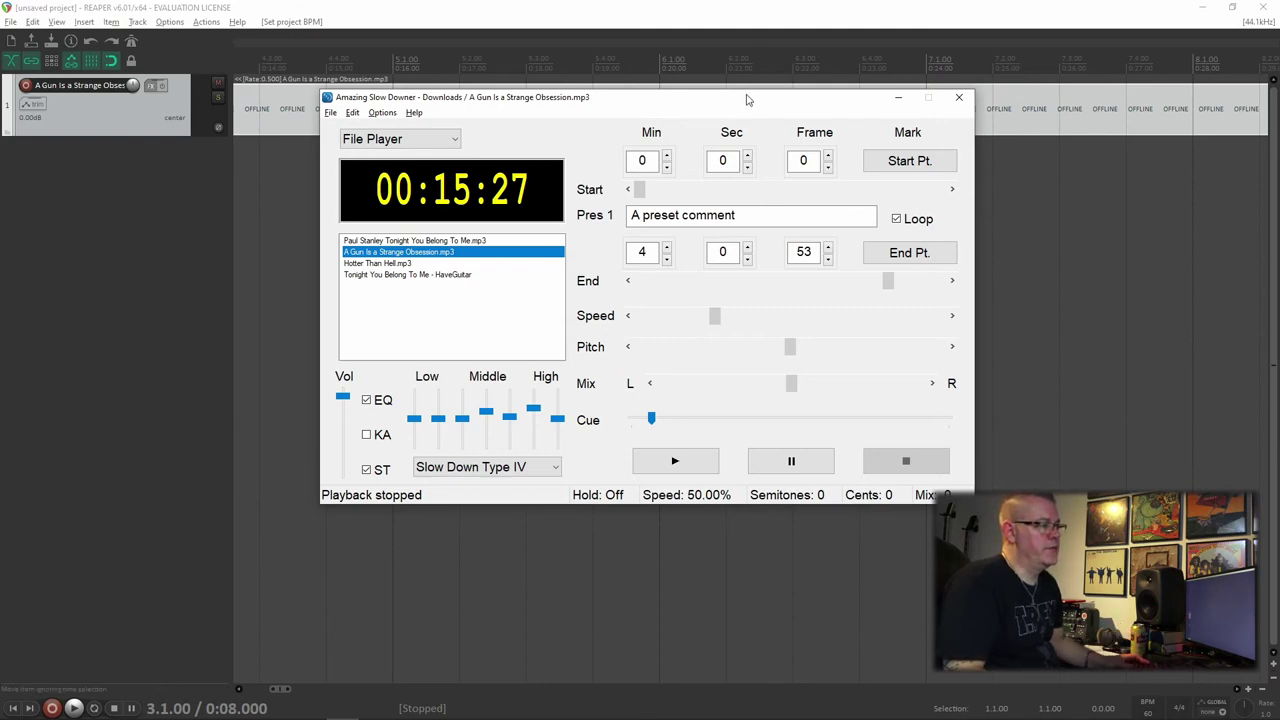
{"action": "left_click", "coordinate": [553, 474]}
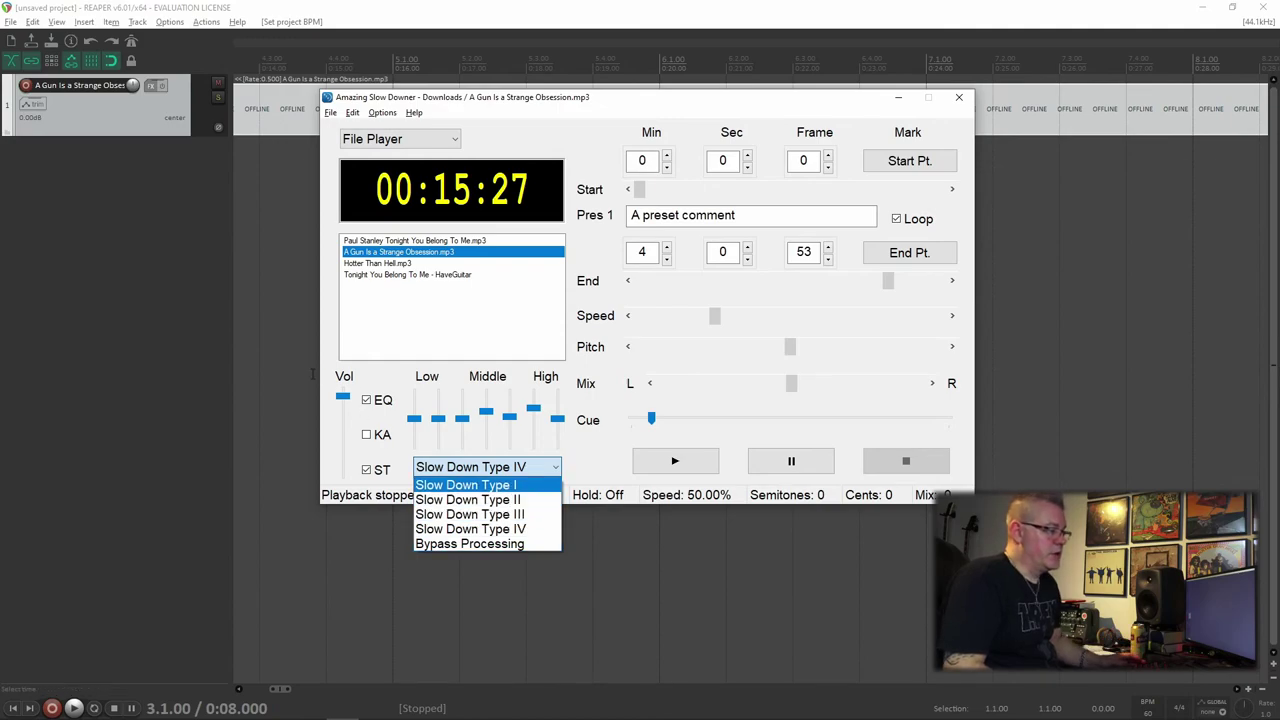
{"action": "left_click", "coordinate": [444, 400]}
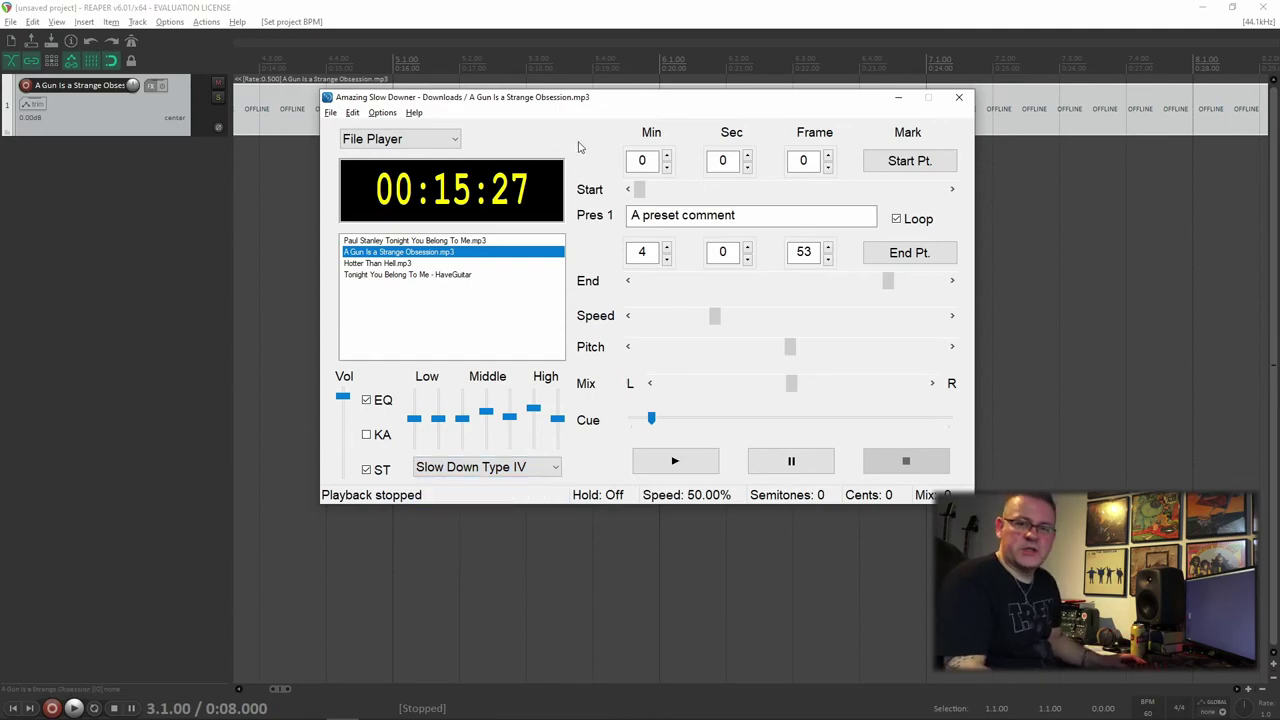